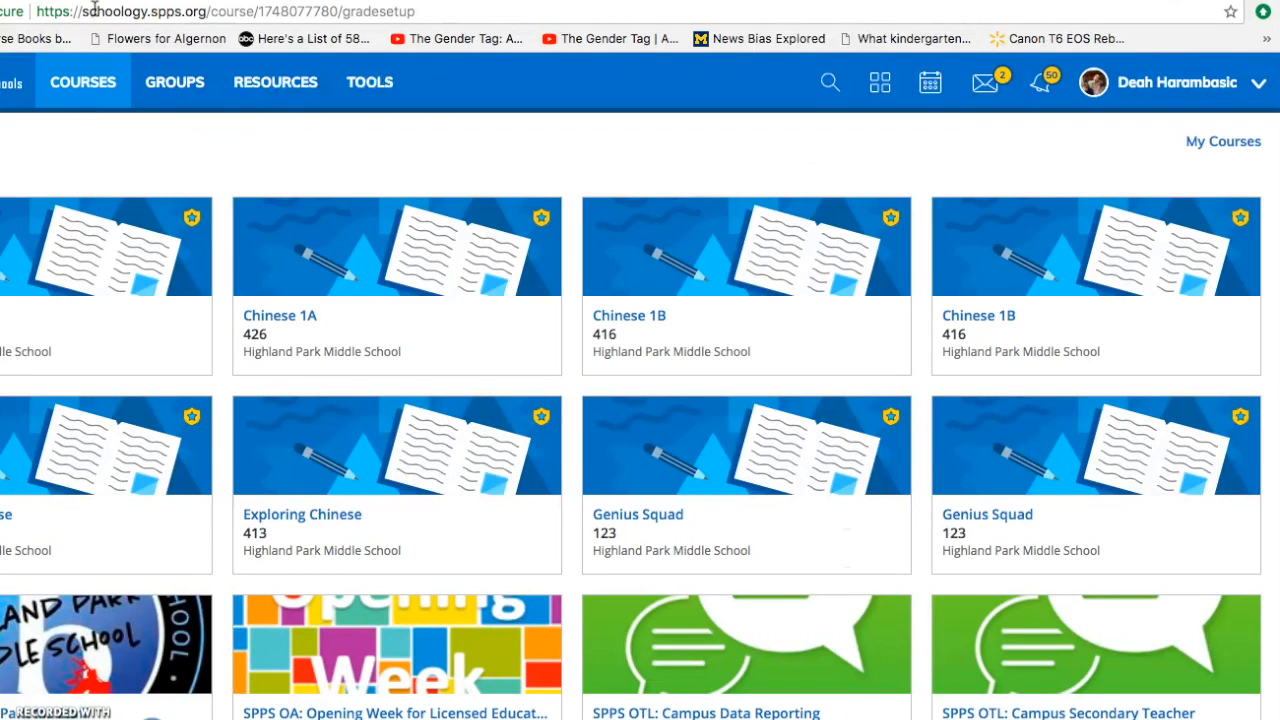
- Open the Grade Setup page of the Chinese 1A: 426 course
left_click_drag(82, 11, 207, 11)
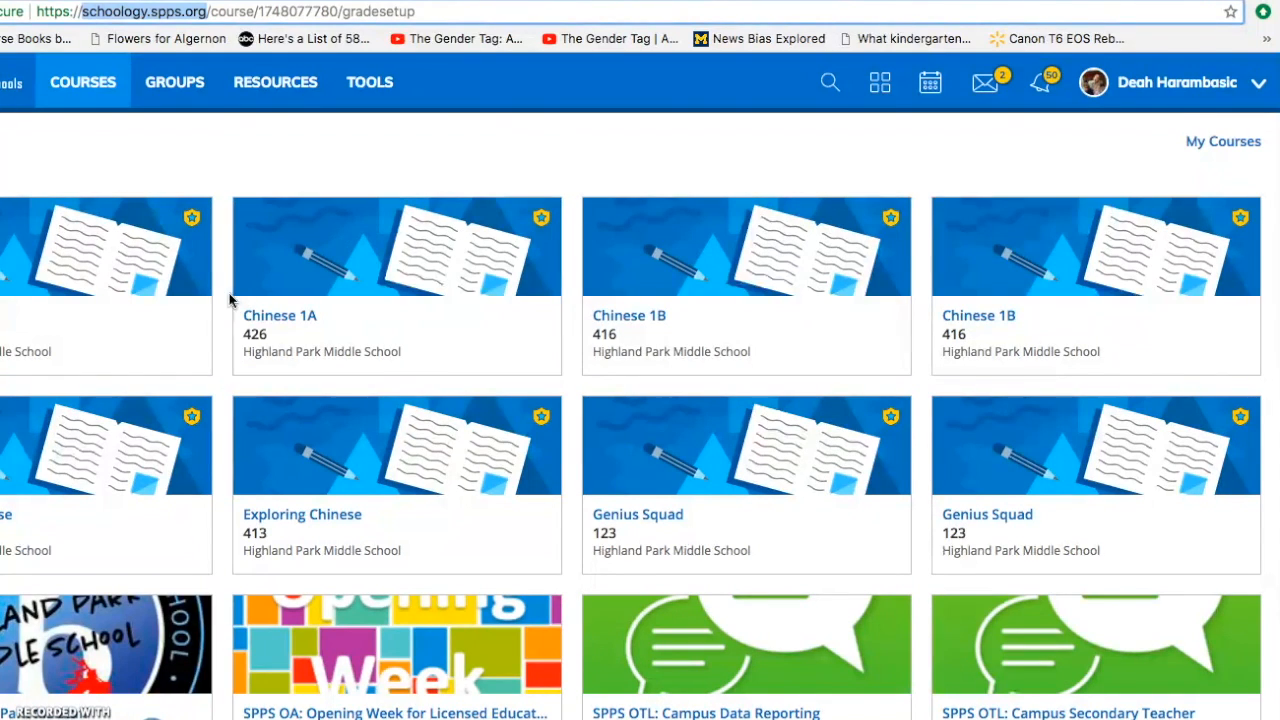
left_click(85, 312)
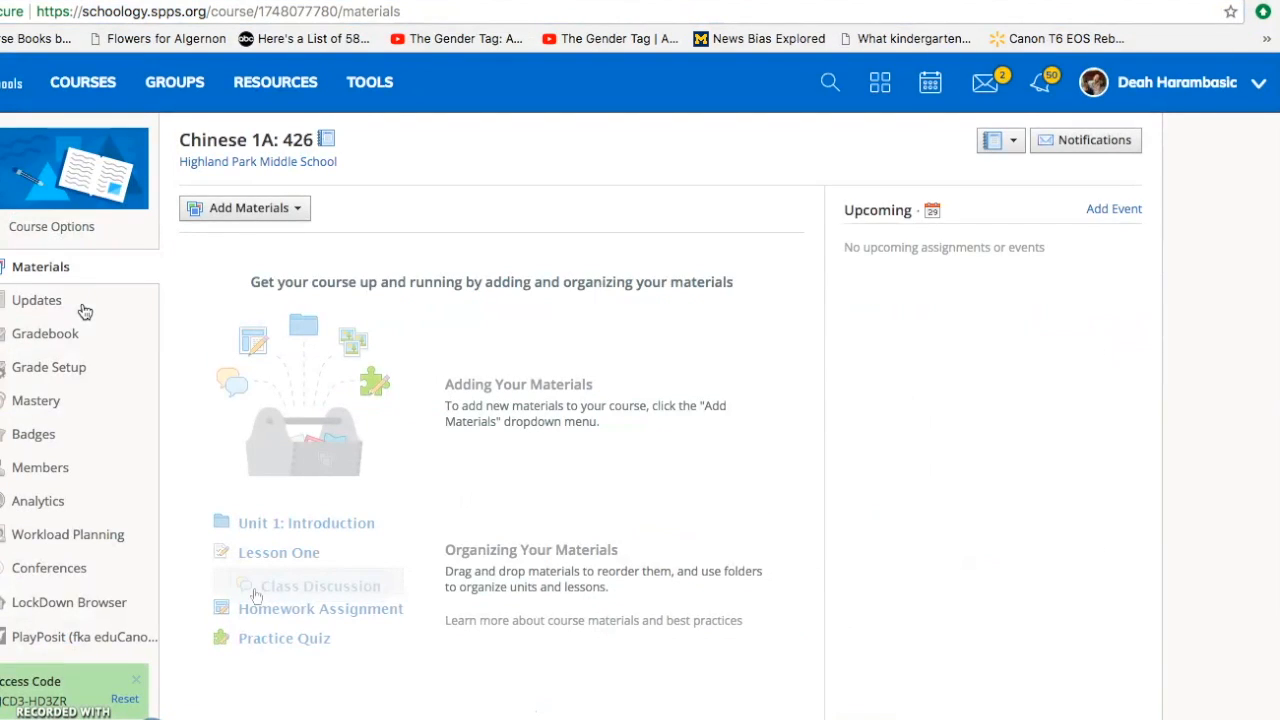
left_click(45, 370)
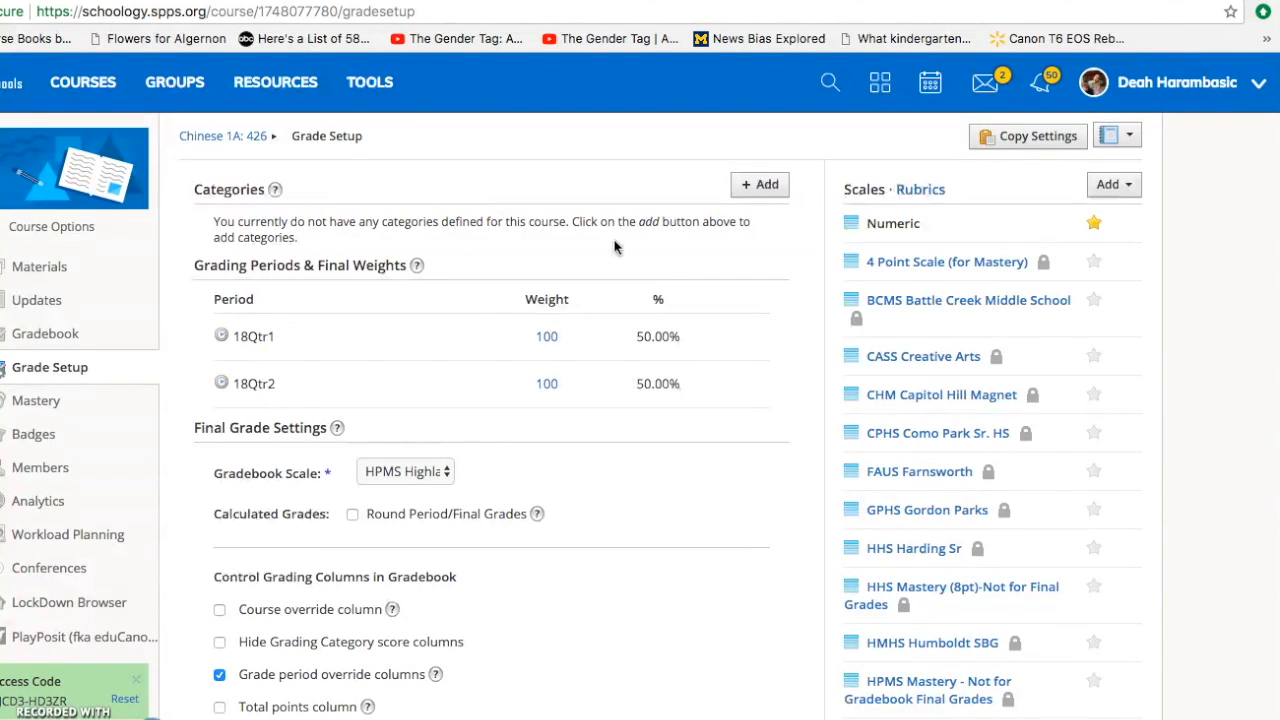
- Add a grading category named assessments, calculated by Percent, with weight 100
left_click(753, 190)
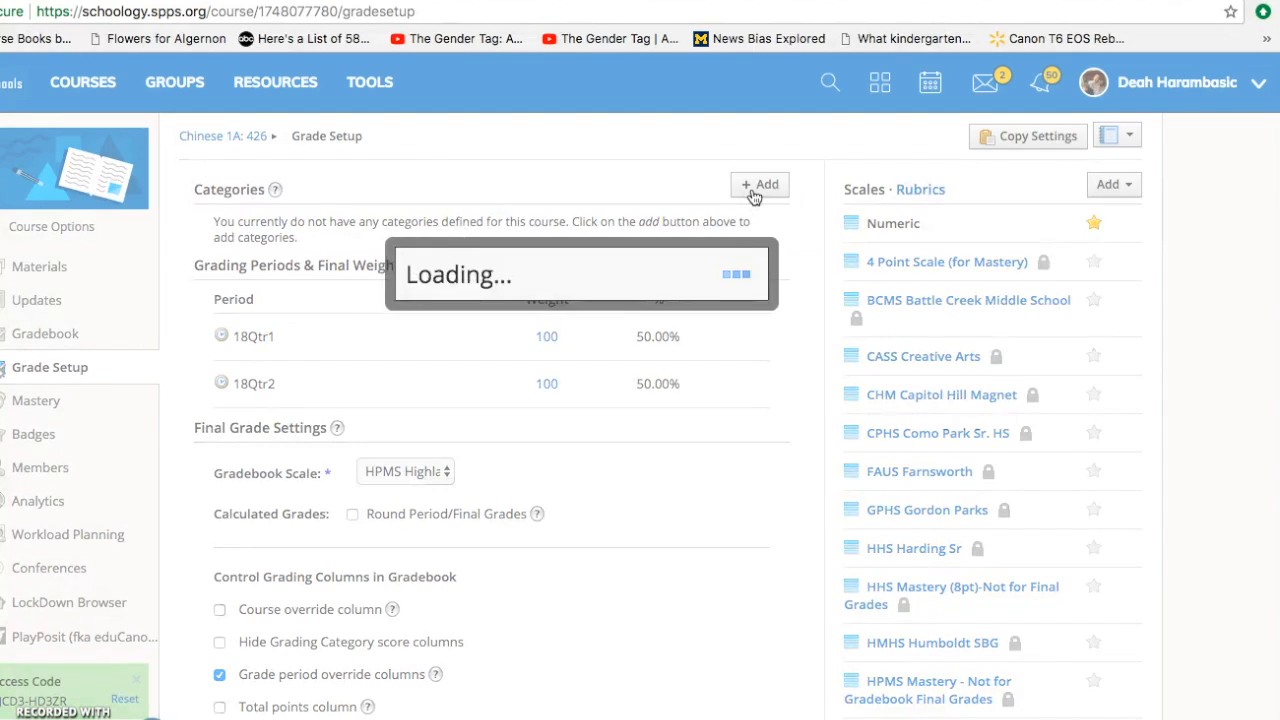
left_click(655, 250)
type("assessments")
left_click(551, 296)
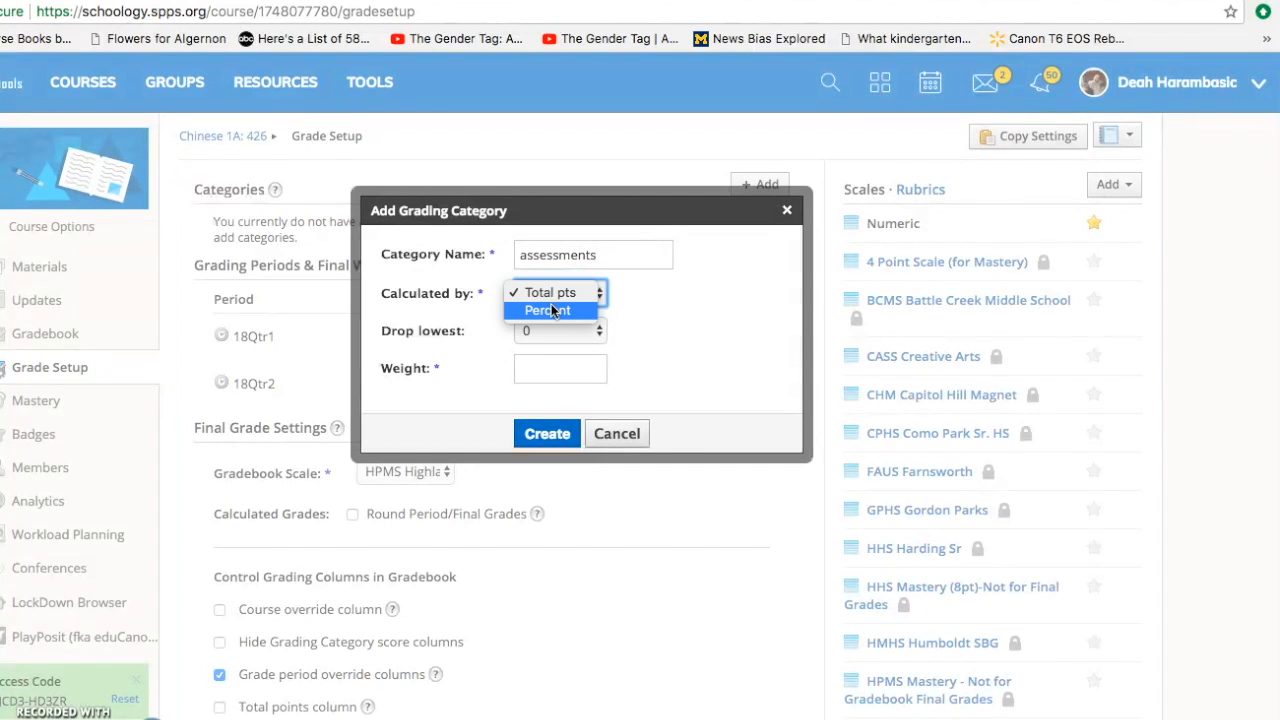
left_click(549, 310)
left_click(539, 368)
type("100")
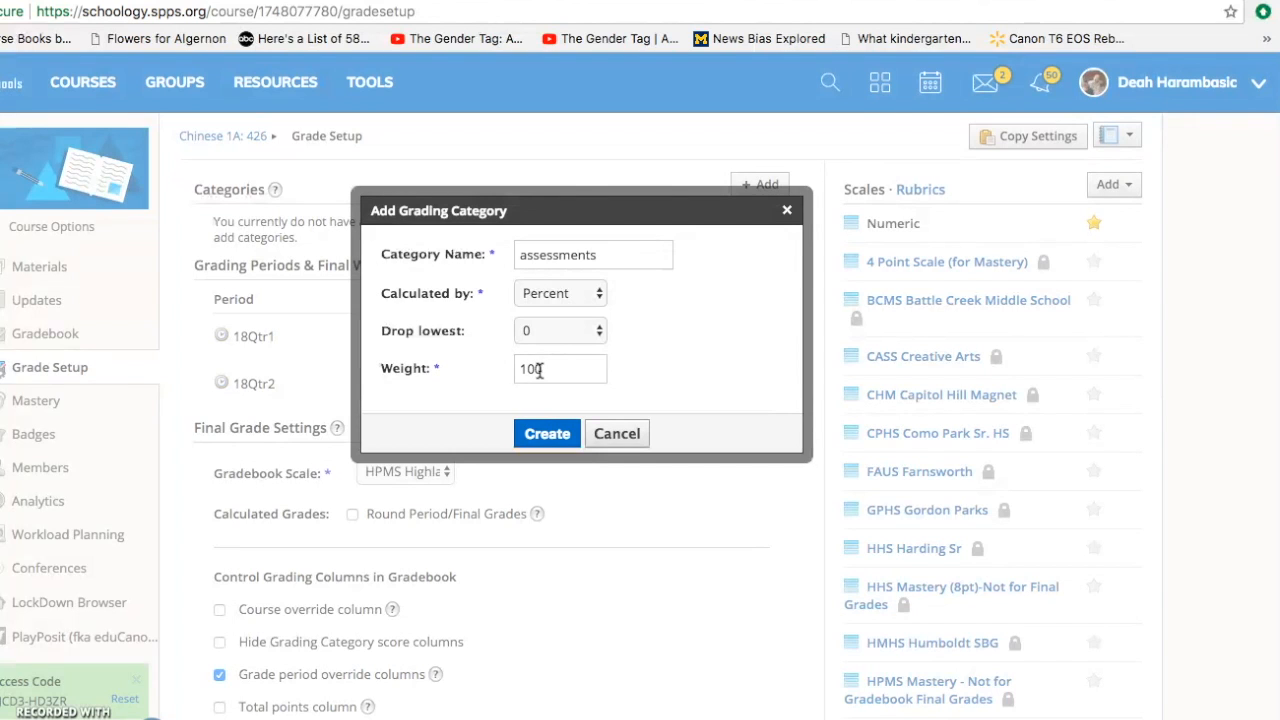
left_click(545, 434)
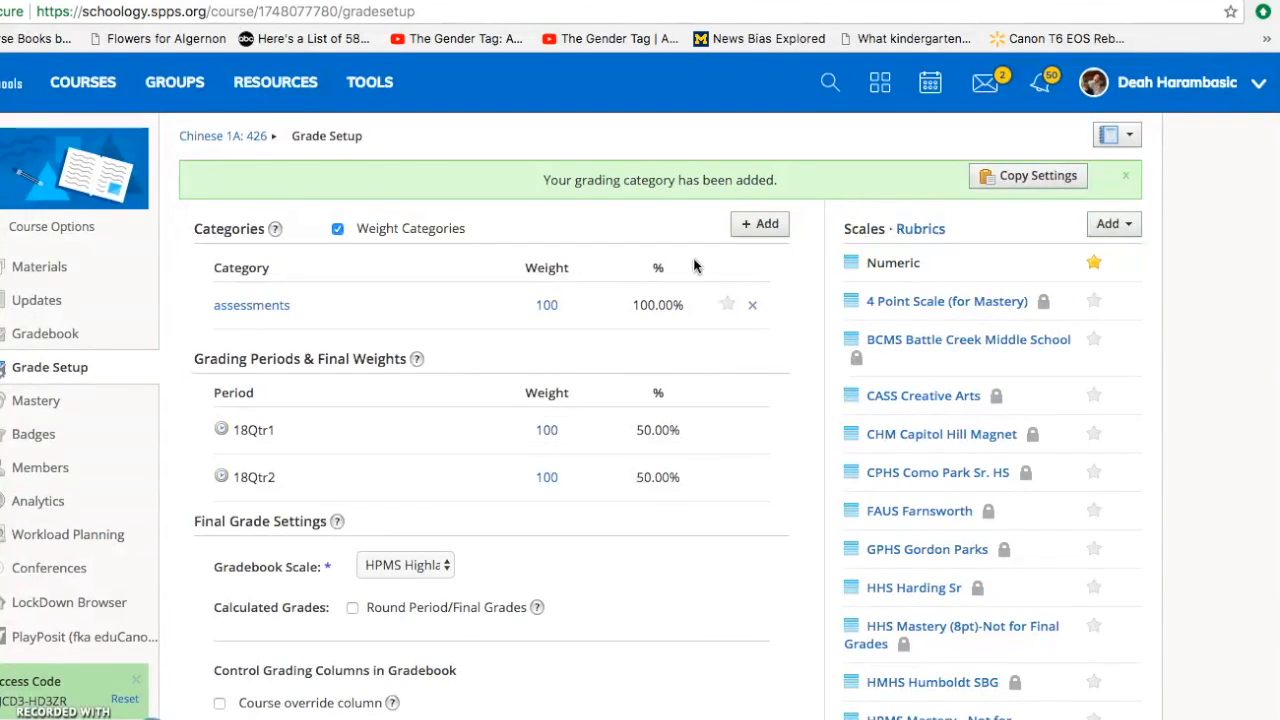
- Add a grading category named practice, calculated by Percent, with weight 0
left_click(752, 228)
left_click(552, 256)
type("practice")
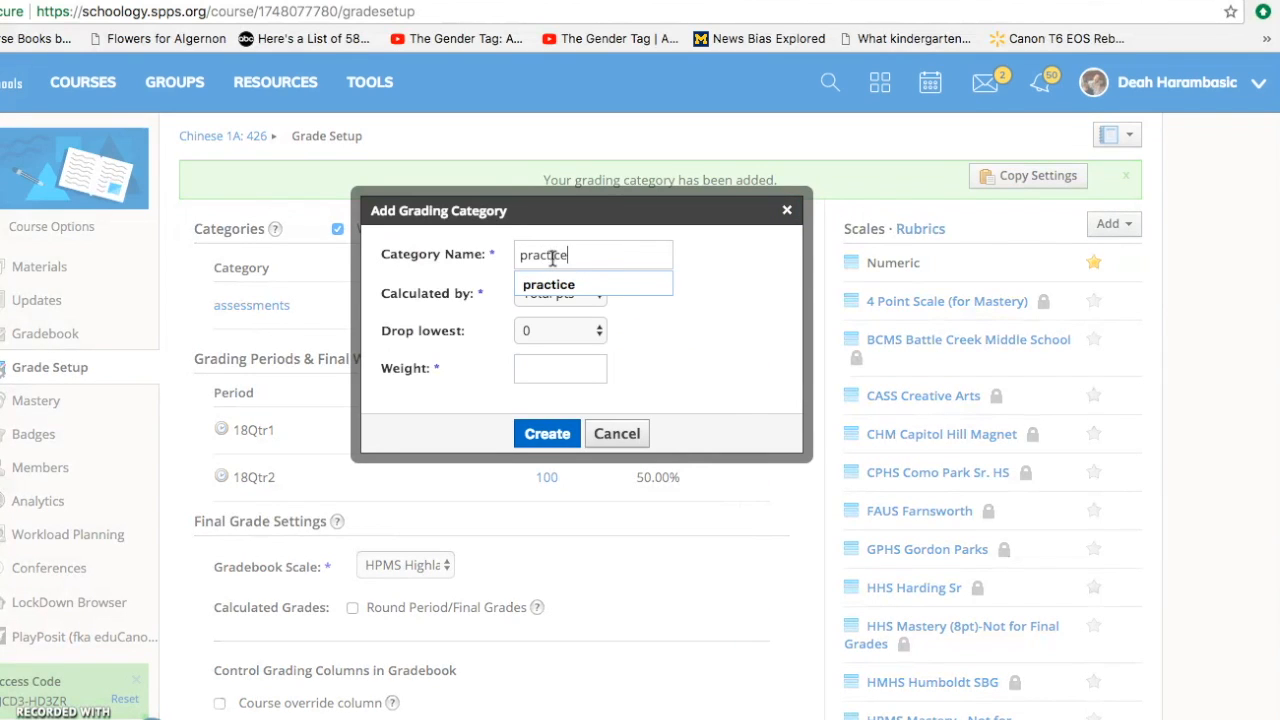
left_click(550, 285)
left_click(538, 299)
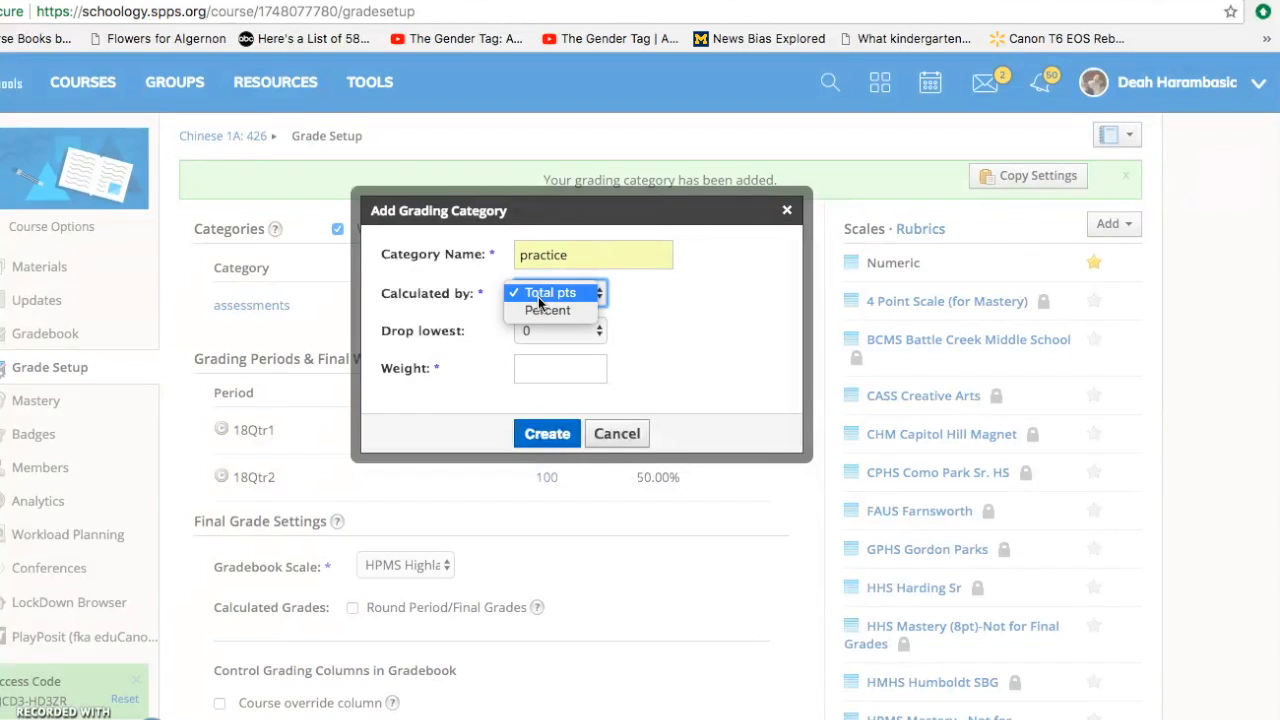
left_click(539, 310)
left_click(539, 374)
type("0")
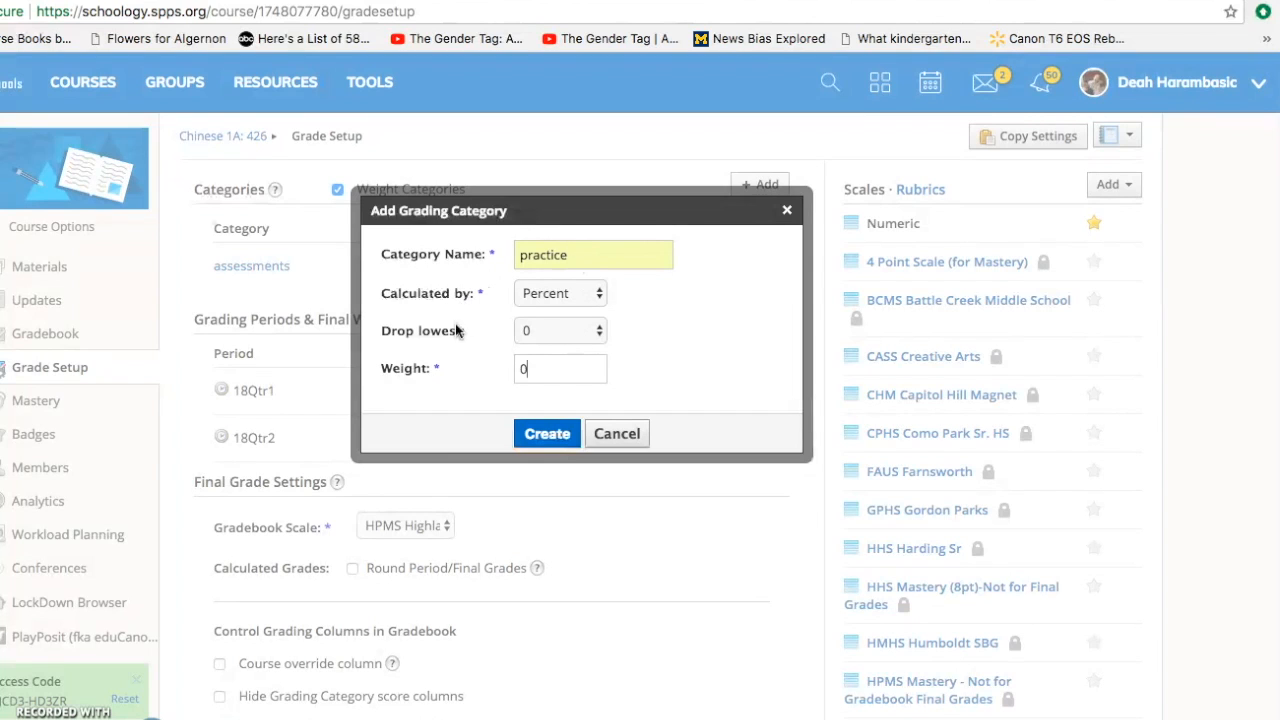
left_click(531, 437)
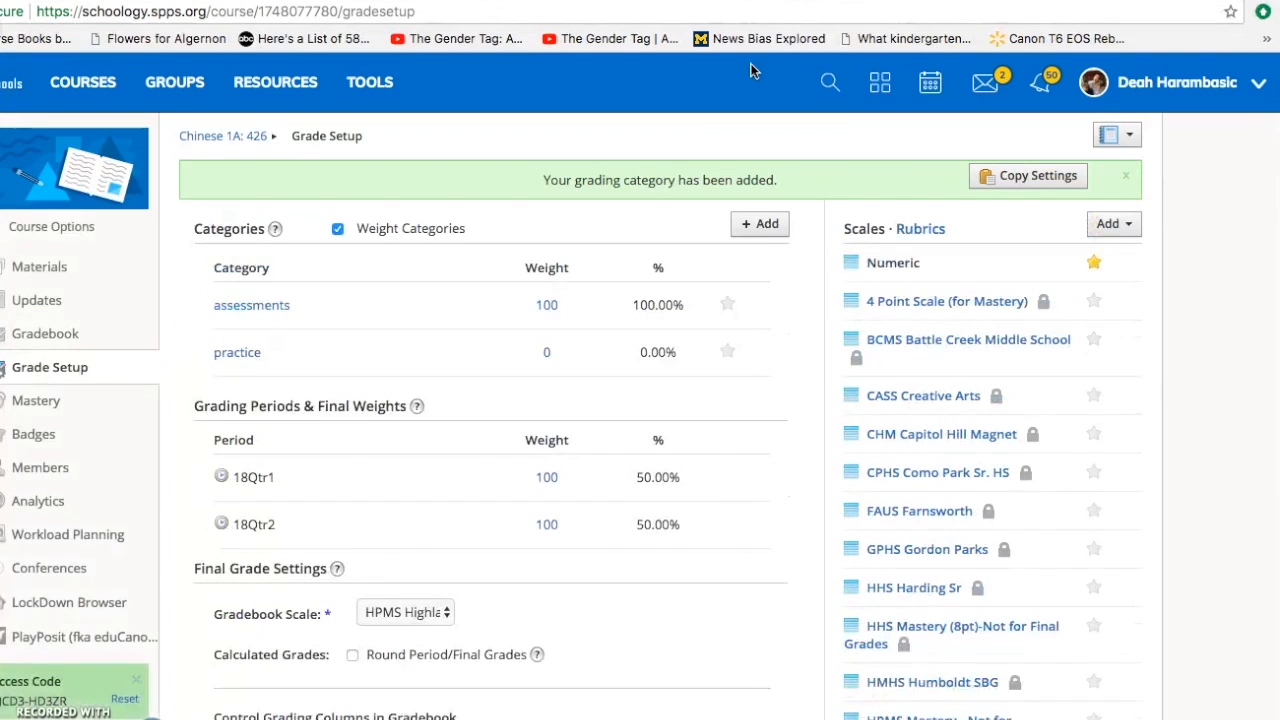
- Add a grading category named ATL, calculated by Percent, with weight 0
left_click(747, 229)
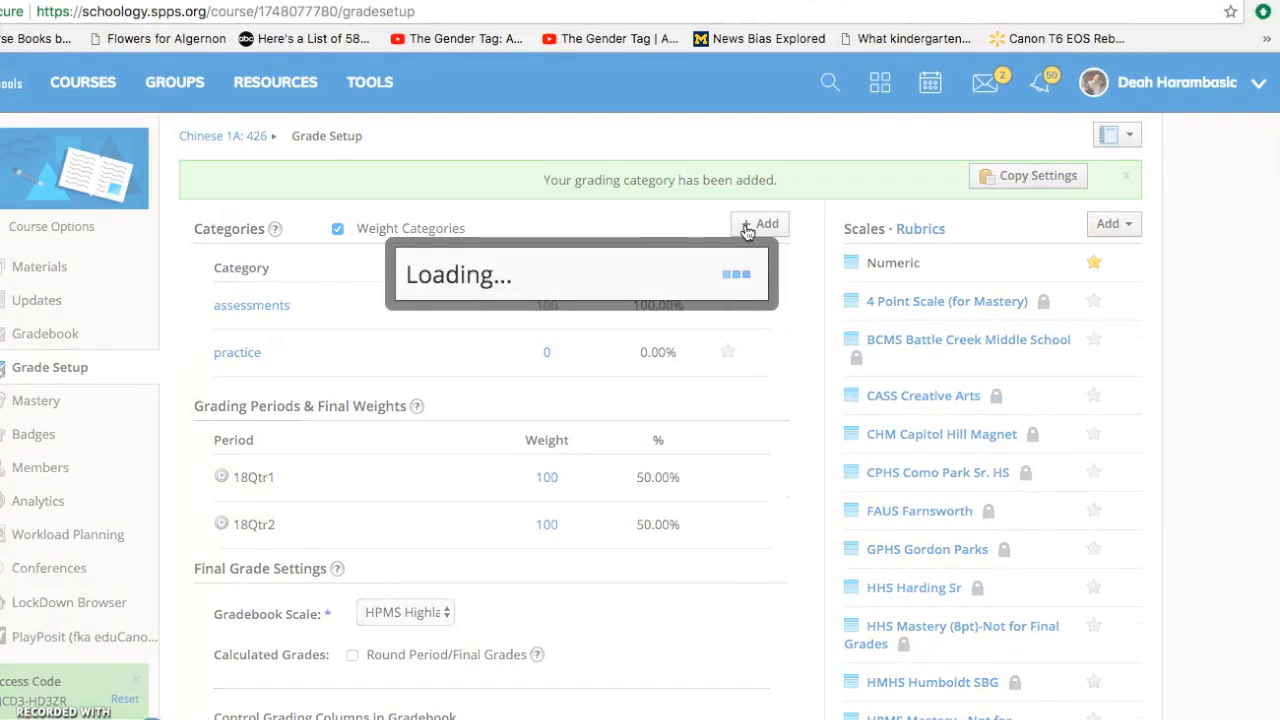
left_click(574, 262)
type("ATL")
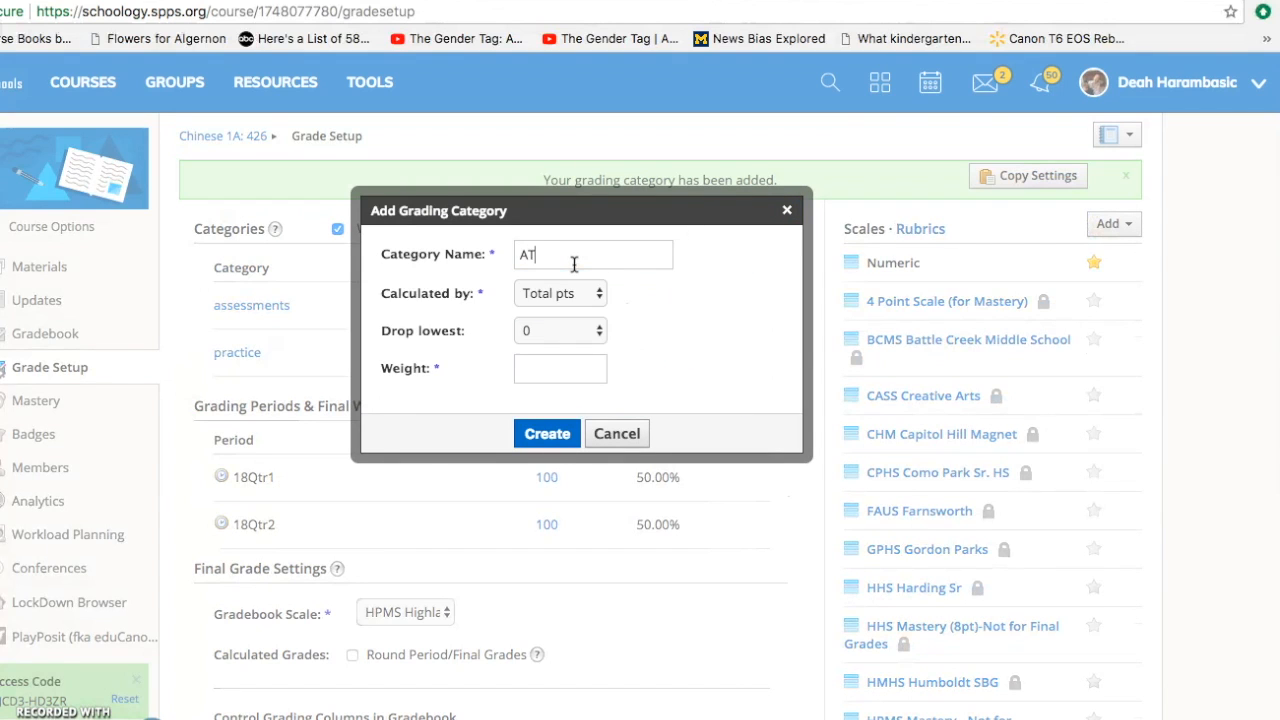
left_click(553, 293)
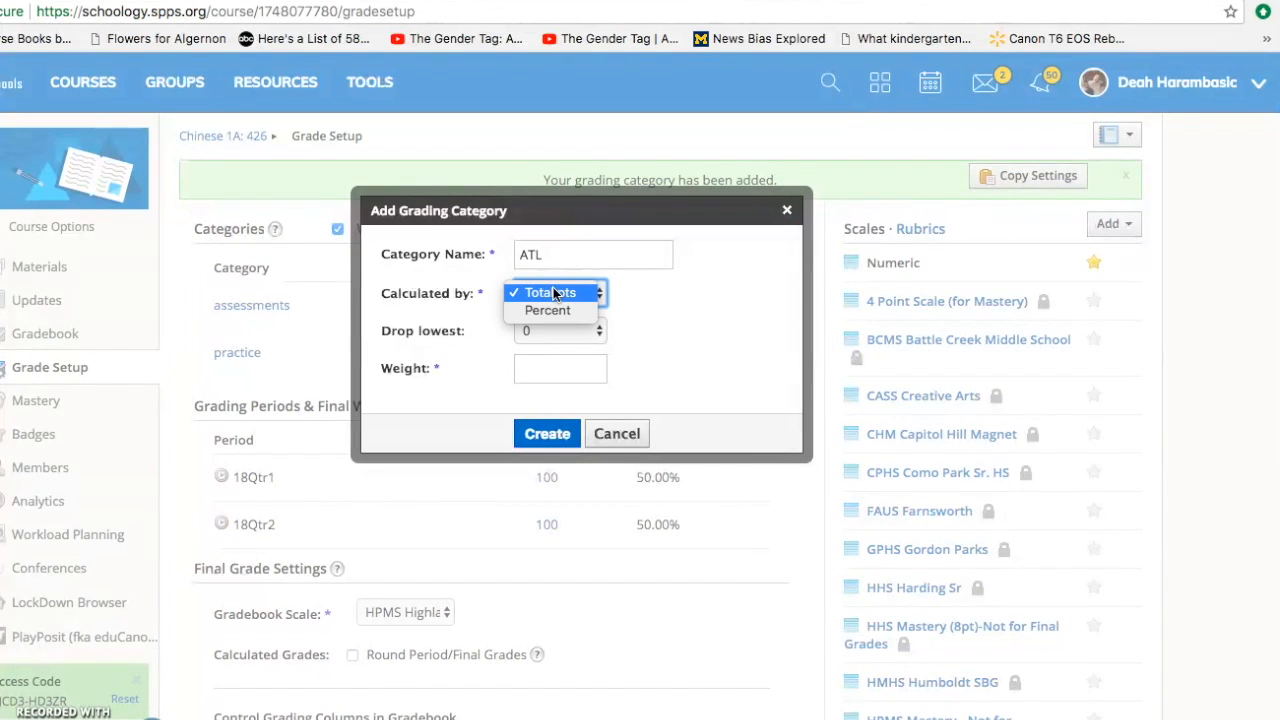
left_click(548, 310)
left_click(545, 367)
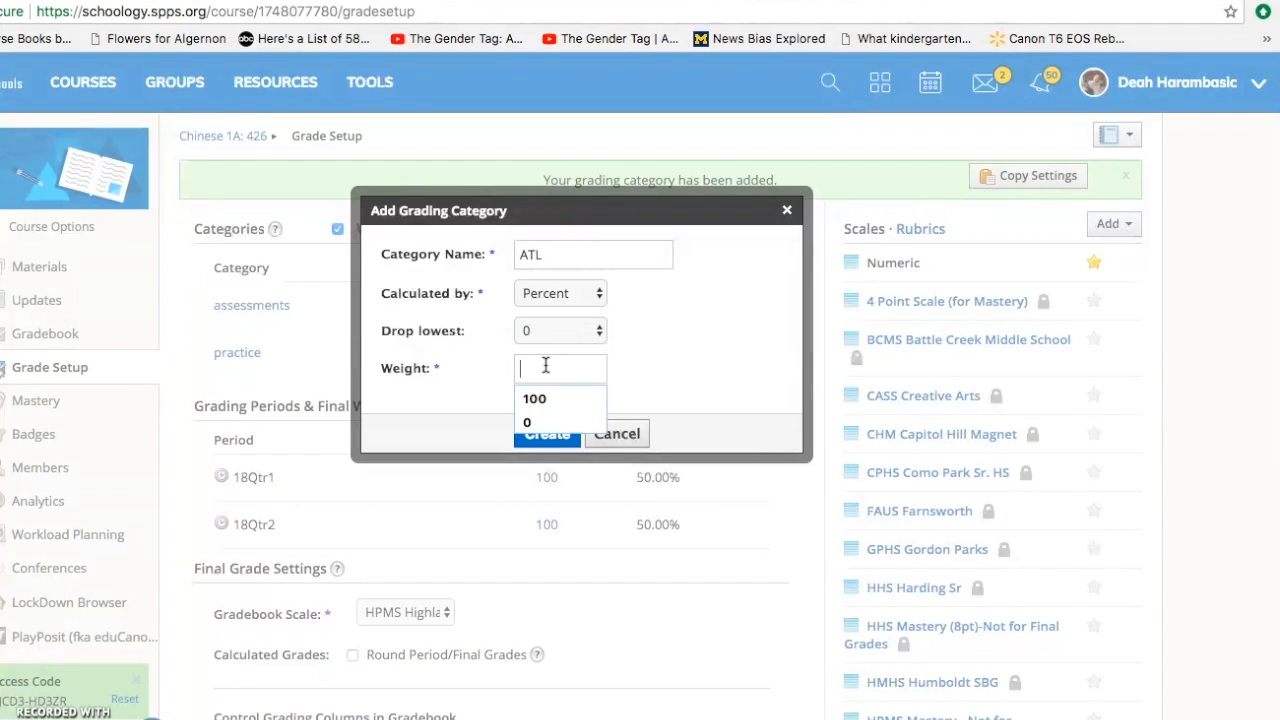
type("0")
left_click(546, 397)
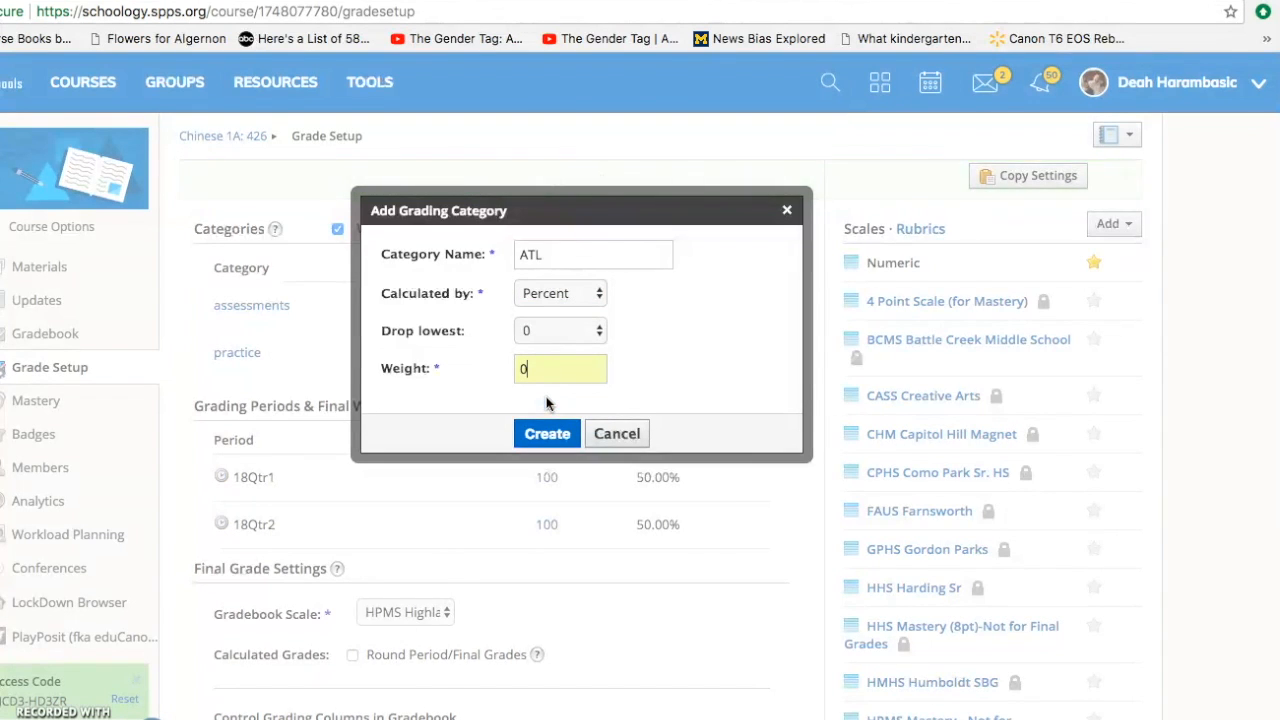
left_click(550, 433)
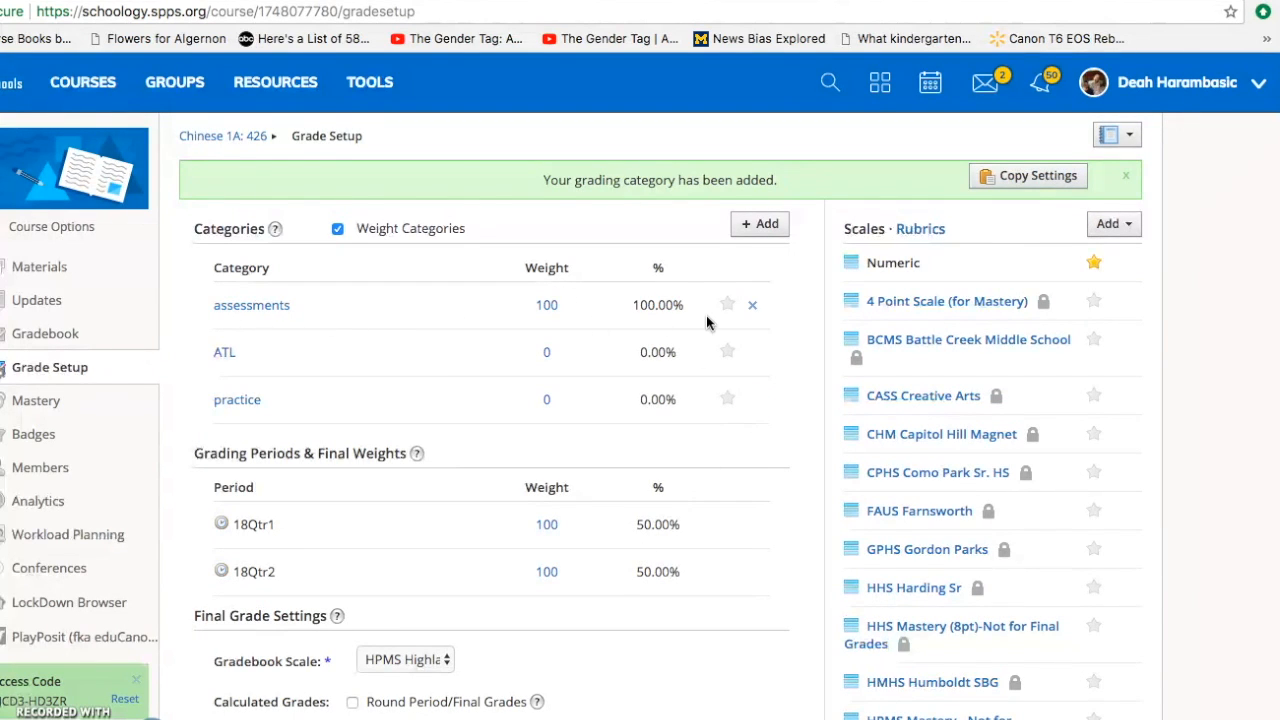
- Set the gradebook scale to HPMS Highland Middle School MYP
scroll(582, 465, "down", 3)
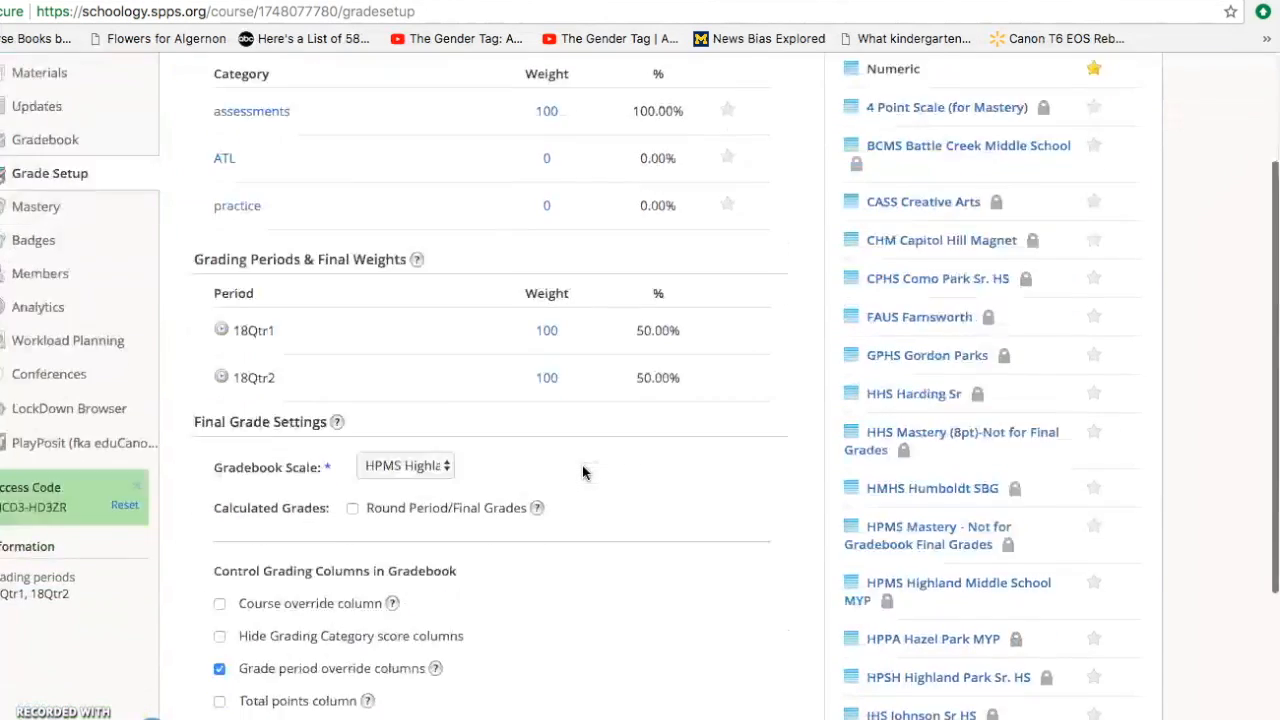
scroll(582, 470, "down", 1)
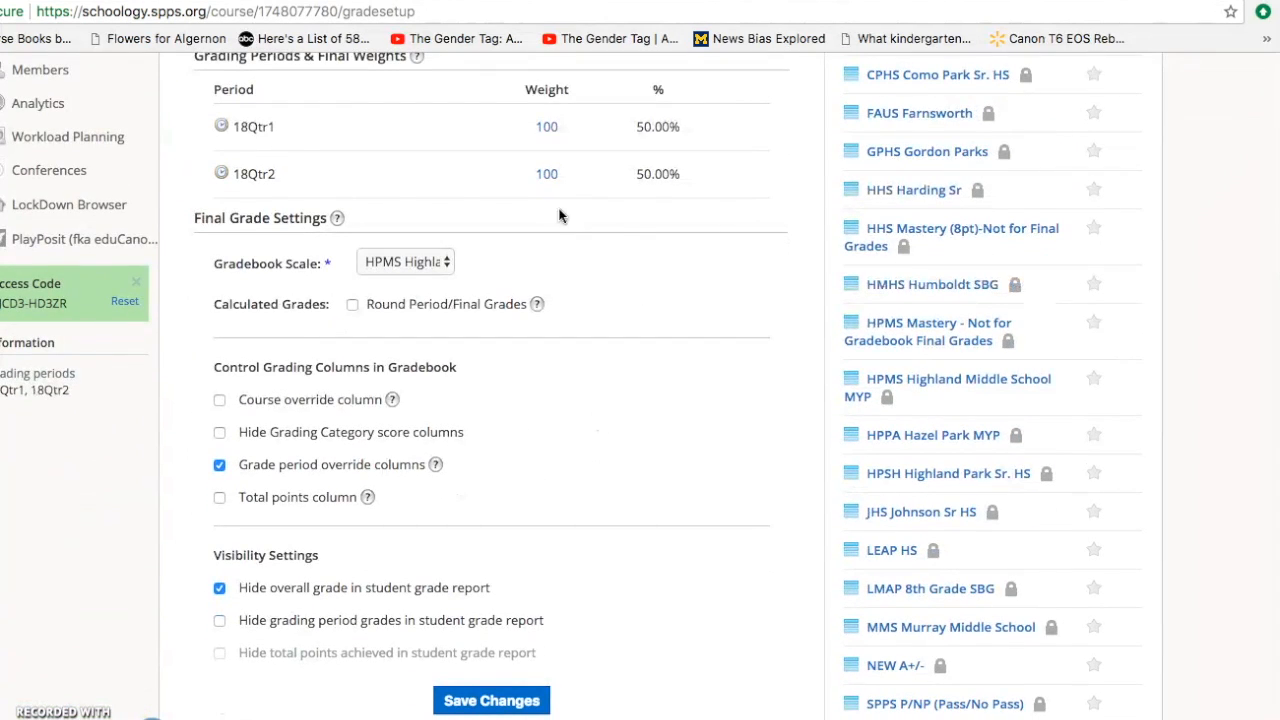
left_click(416, 224)
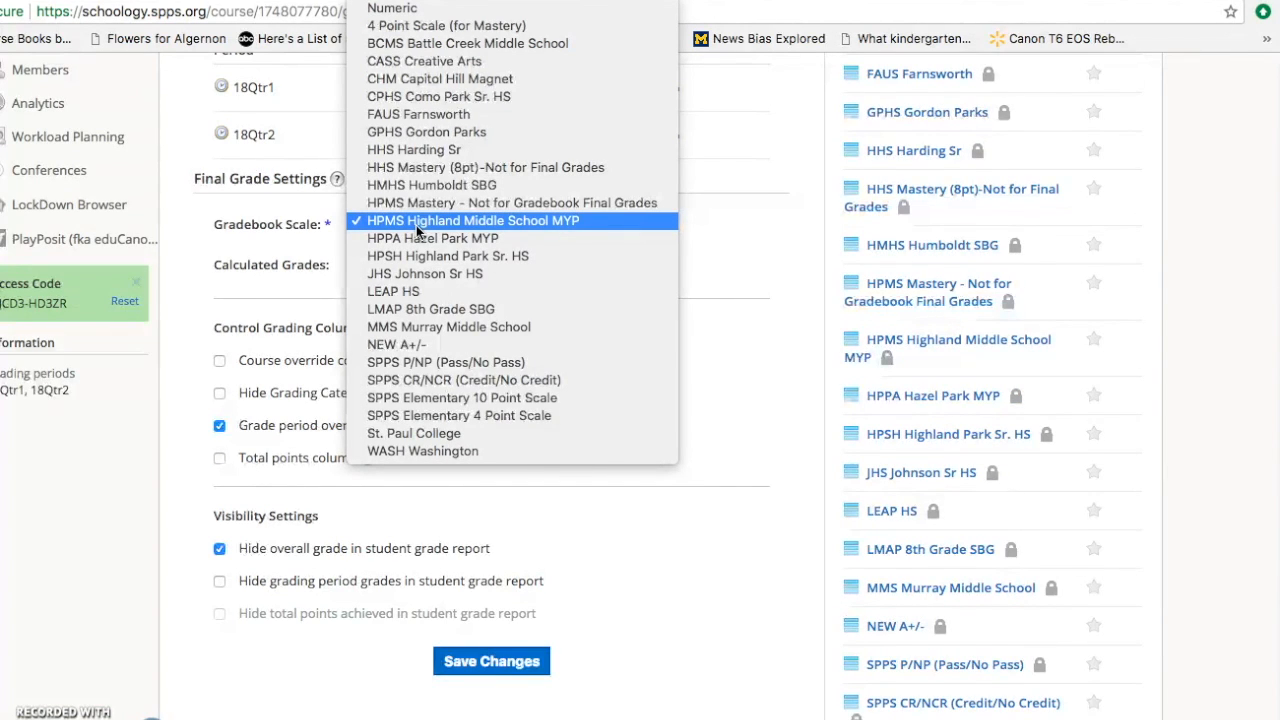
left_click(505, 228)
- Set the 18Qtr2 grading period weight to 0 and save the grade setup changes
scroll(505, 233, "up", 2)
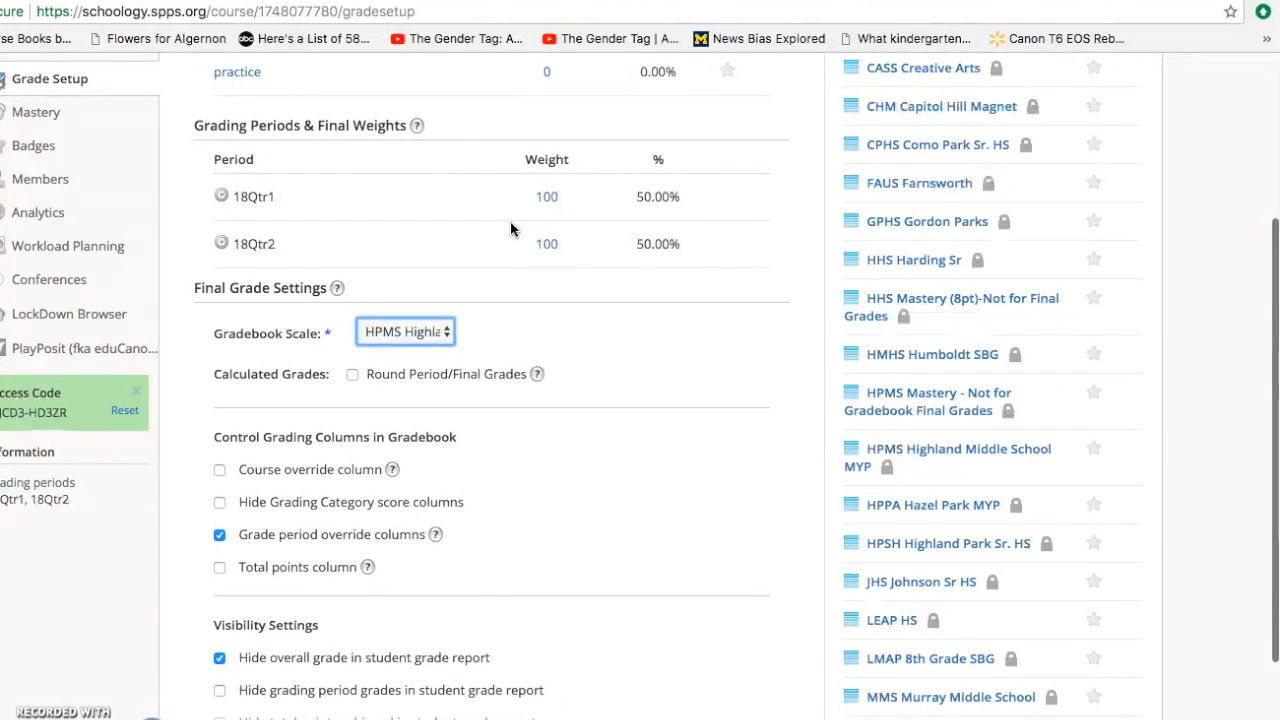
left_click(548, 196)
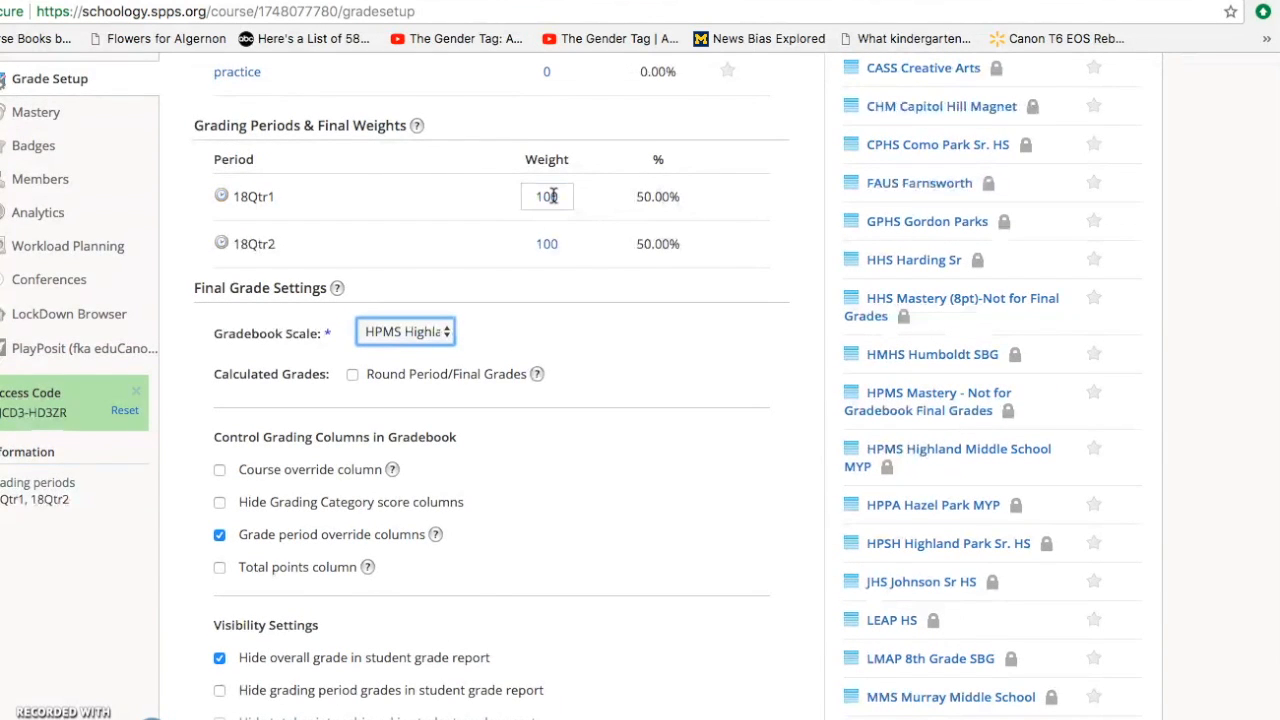
left_click(555, 243)
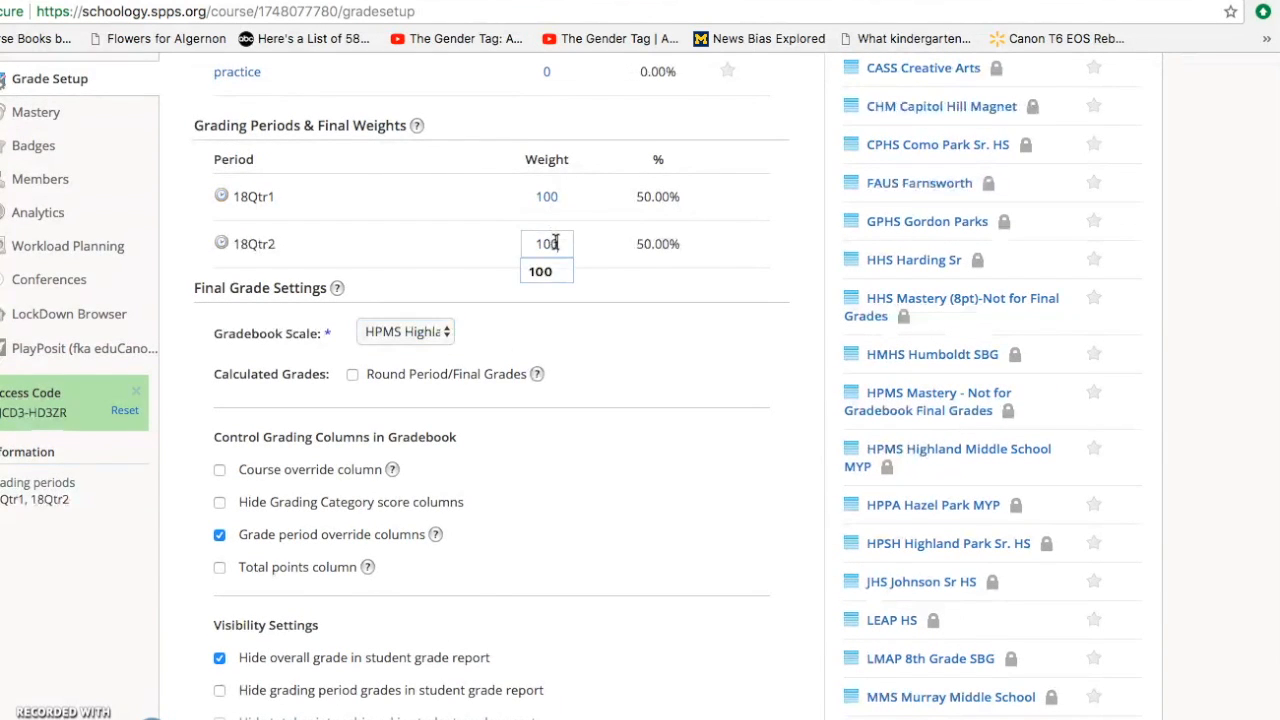
left_click_drag(553, 243, 522, 242)
type("0")
left_click(662, 243)
left_click(556, 200)
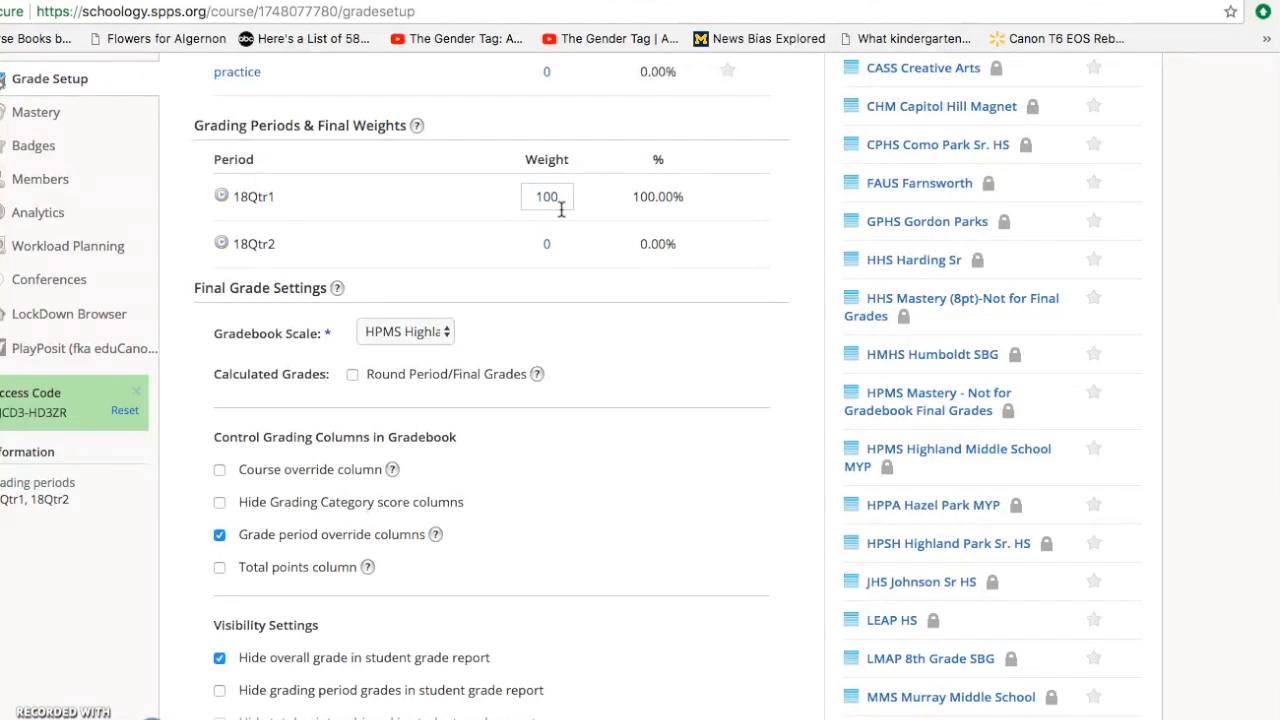
scroll(560, 209, "down", 3)
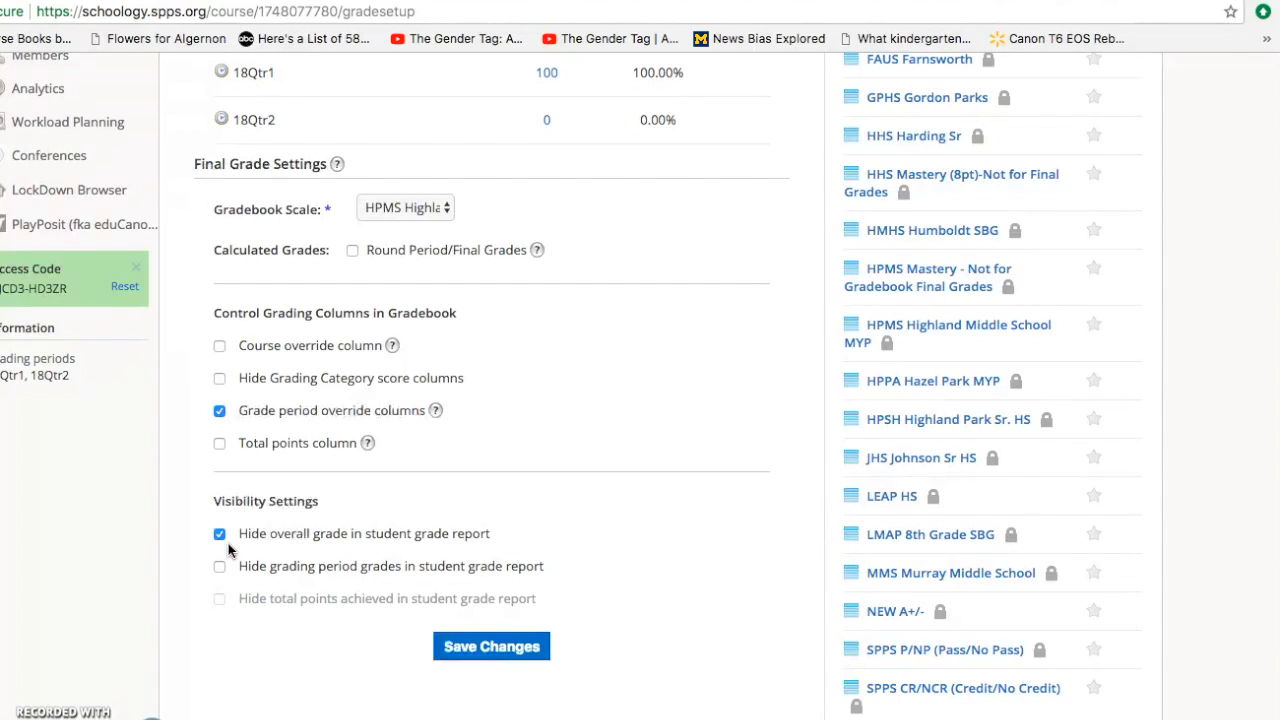
left_click(472, 647)
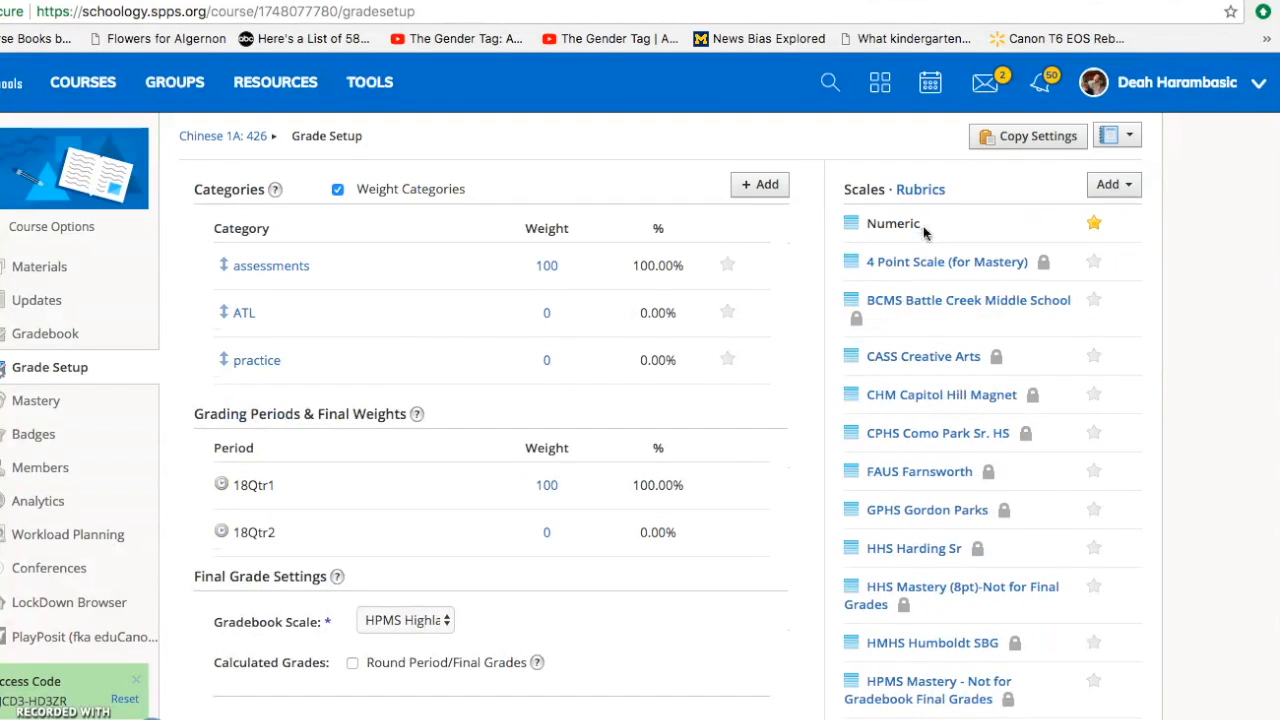
- Start creating a new rubric from the Rubrics list
left_click(920, 190)
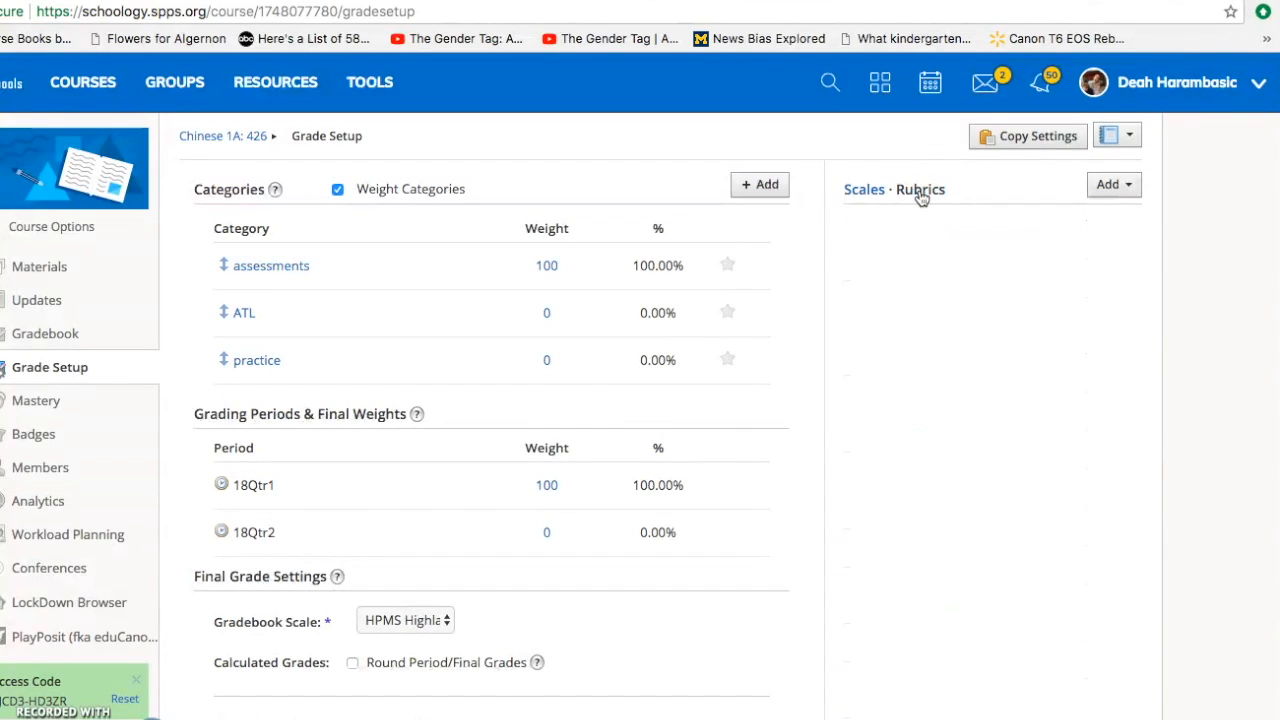
left_click(1104, 186)
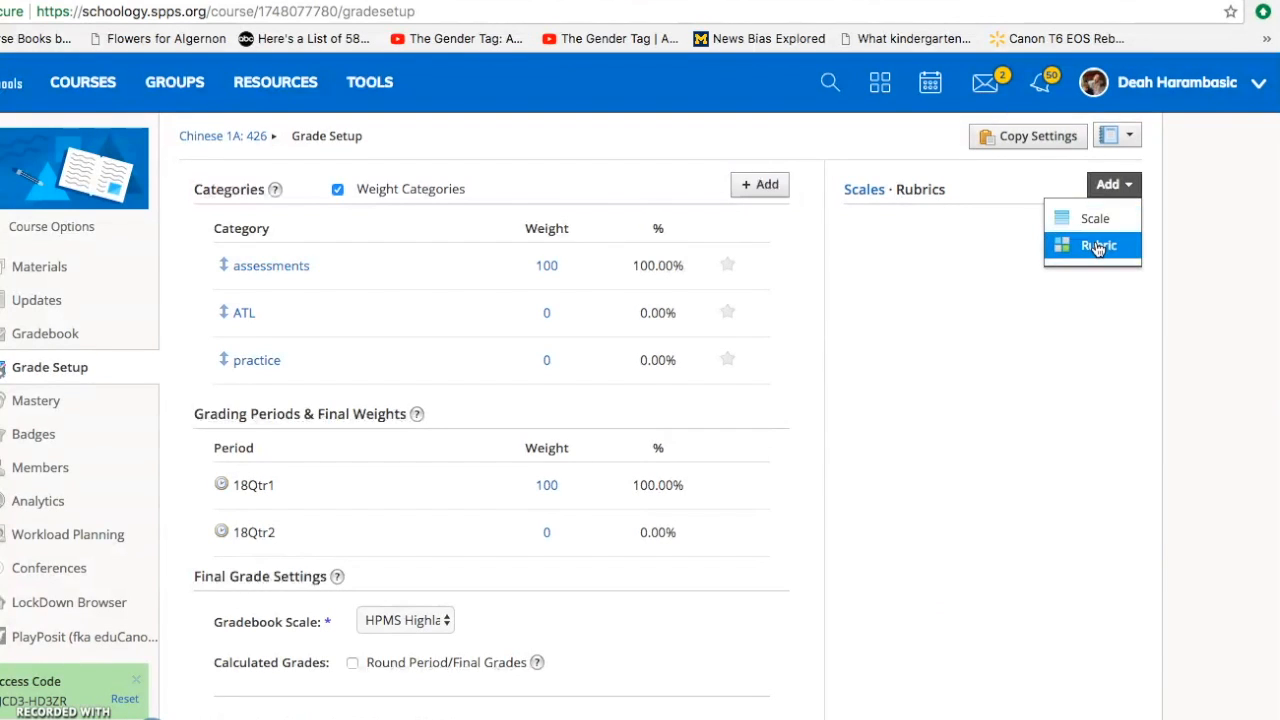
left_click(1098, 246)
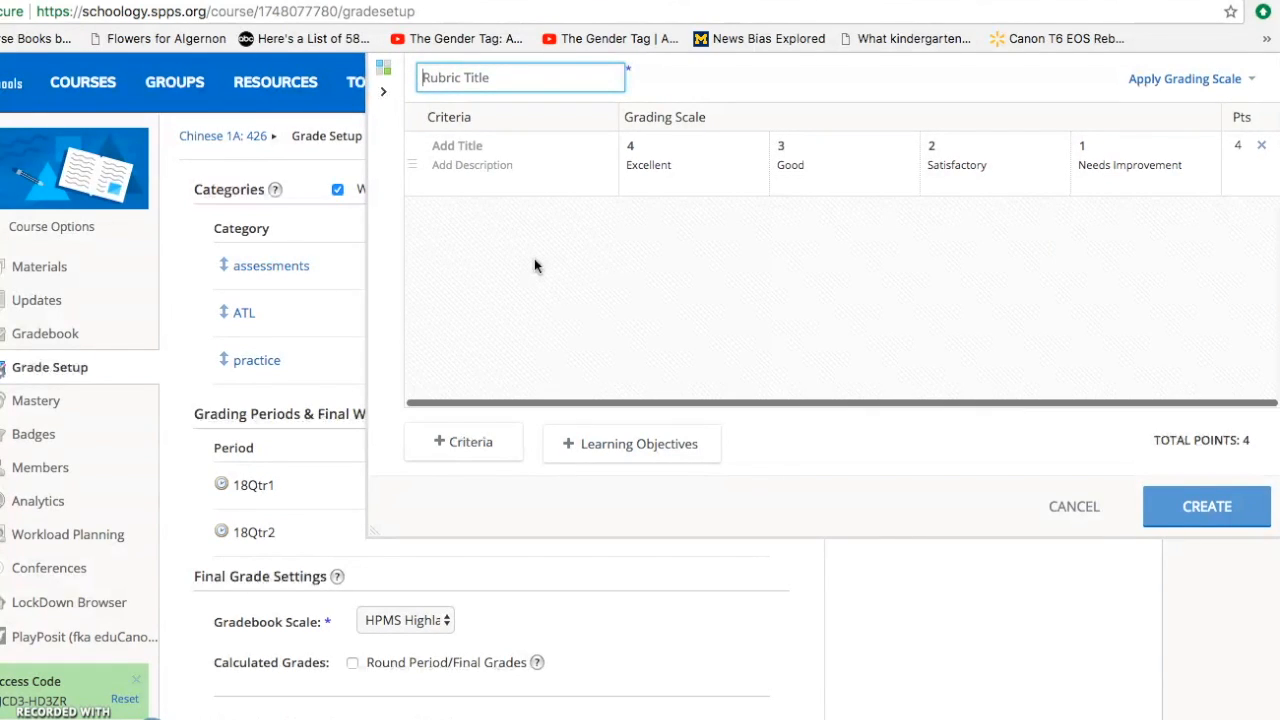
scroll(862, 291, "right", 1)
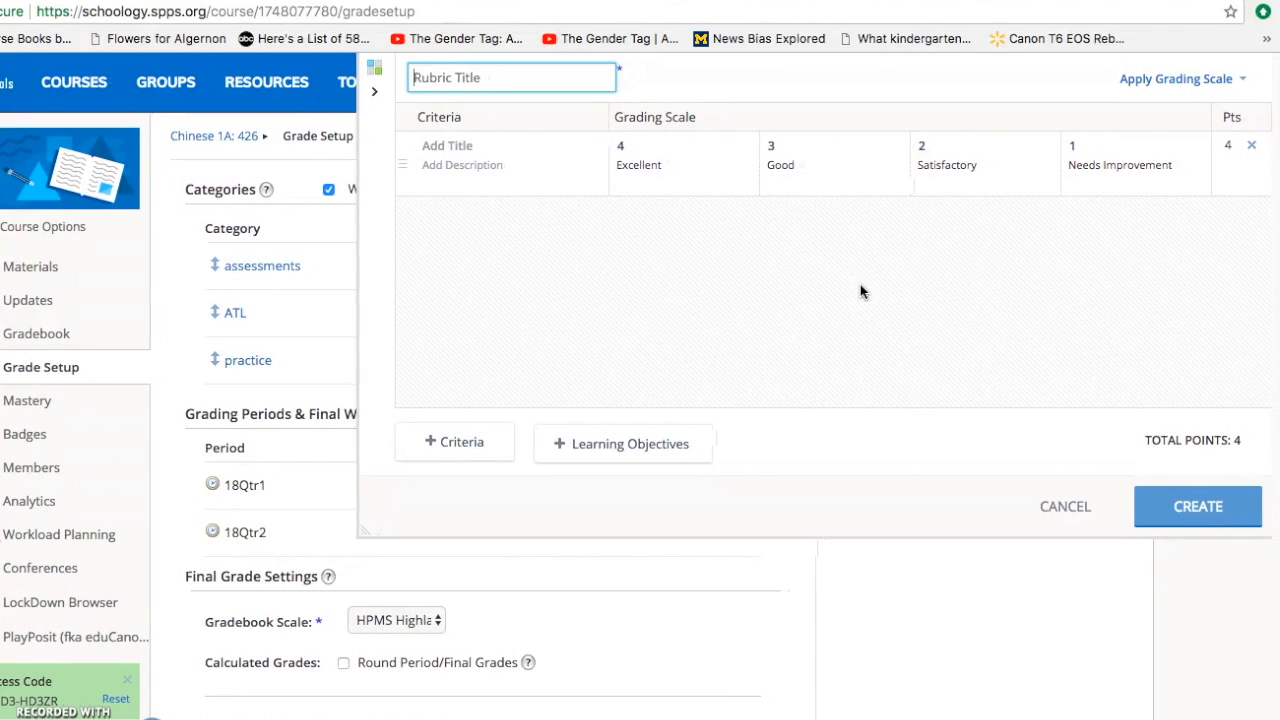
scroll(860, 284, "left", 1)
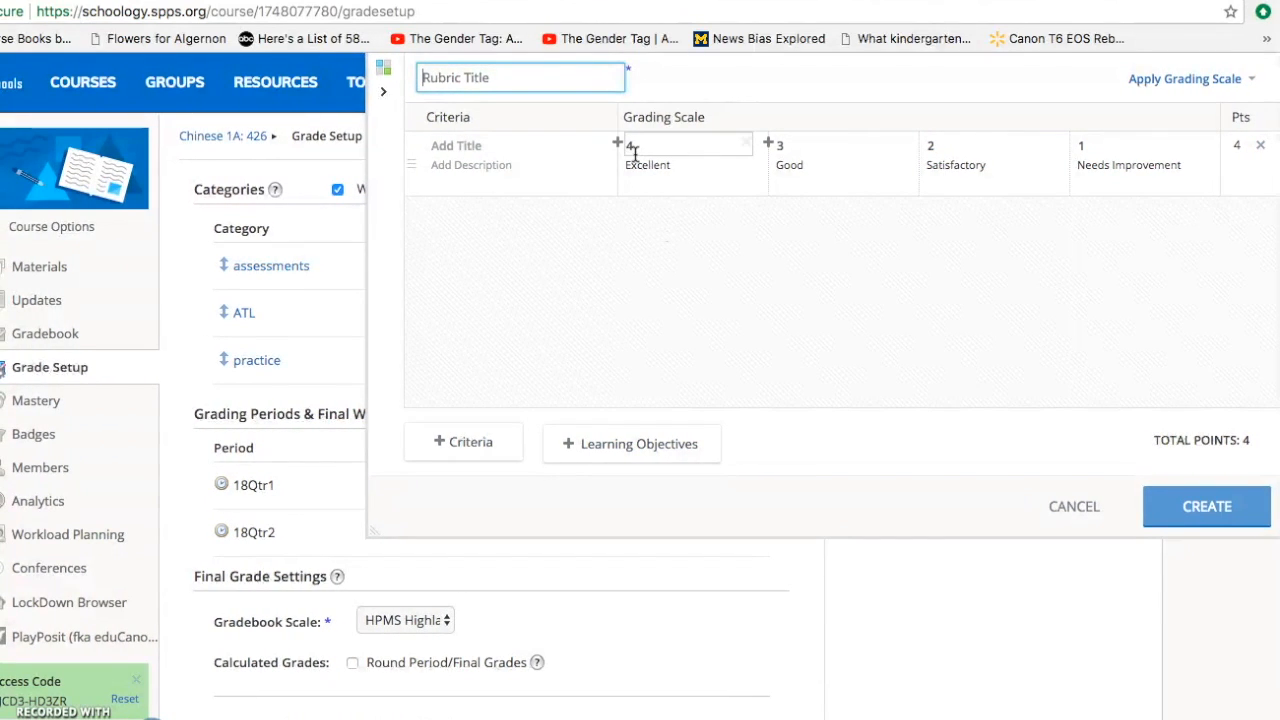
- Change the rubric's top level to 8 and insert two new levels worth 7 and 6
left_click(634, 150)
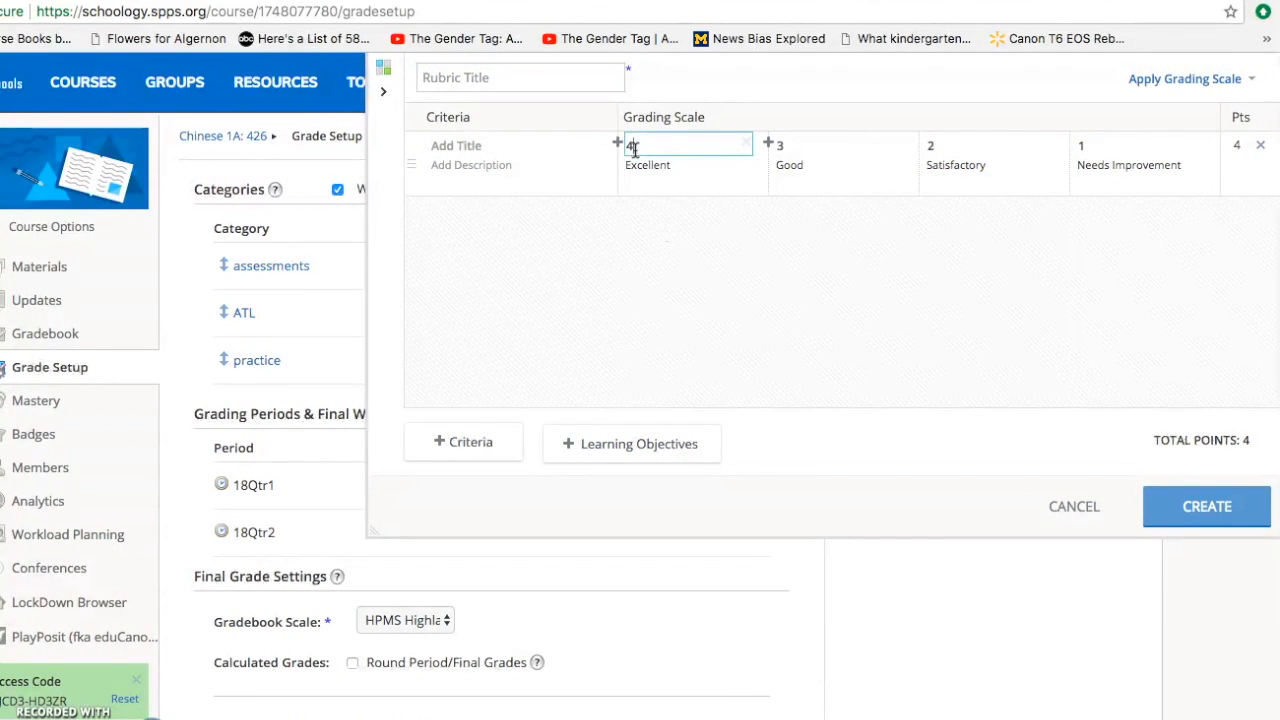
key("BackSpace")
type("8")
left_click(767, 143)
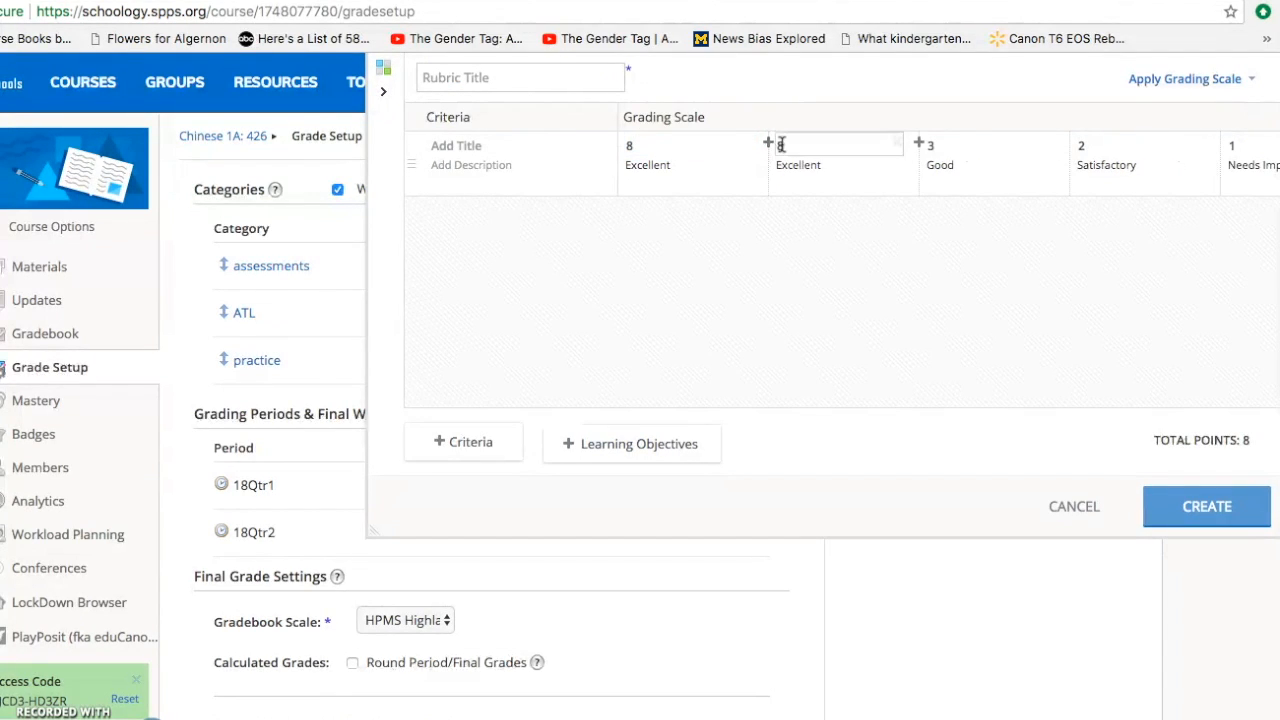
key("BackSpace")
type("7")
left_click(919, 143)
type("6")
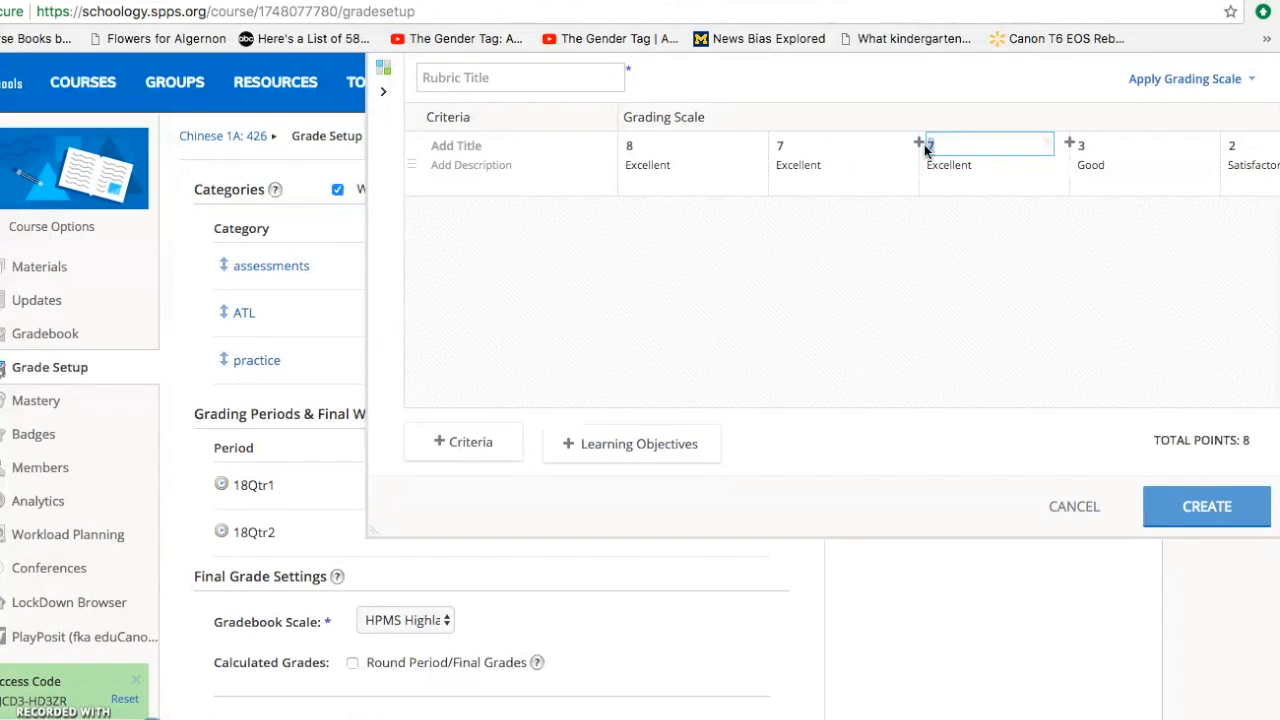
- Change the next two rubric levels to 5 and 4 points
left_click(1082, 148)
key("BackSpace")
type("5")
left_click(1236, 146)
key("BackSpace")
type("4")
scroll(1257, 234, "right", 5)
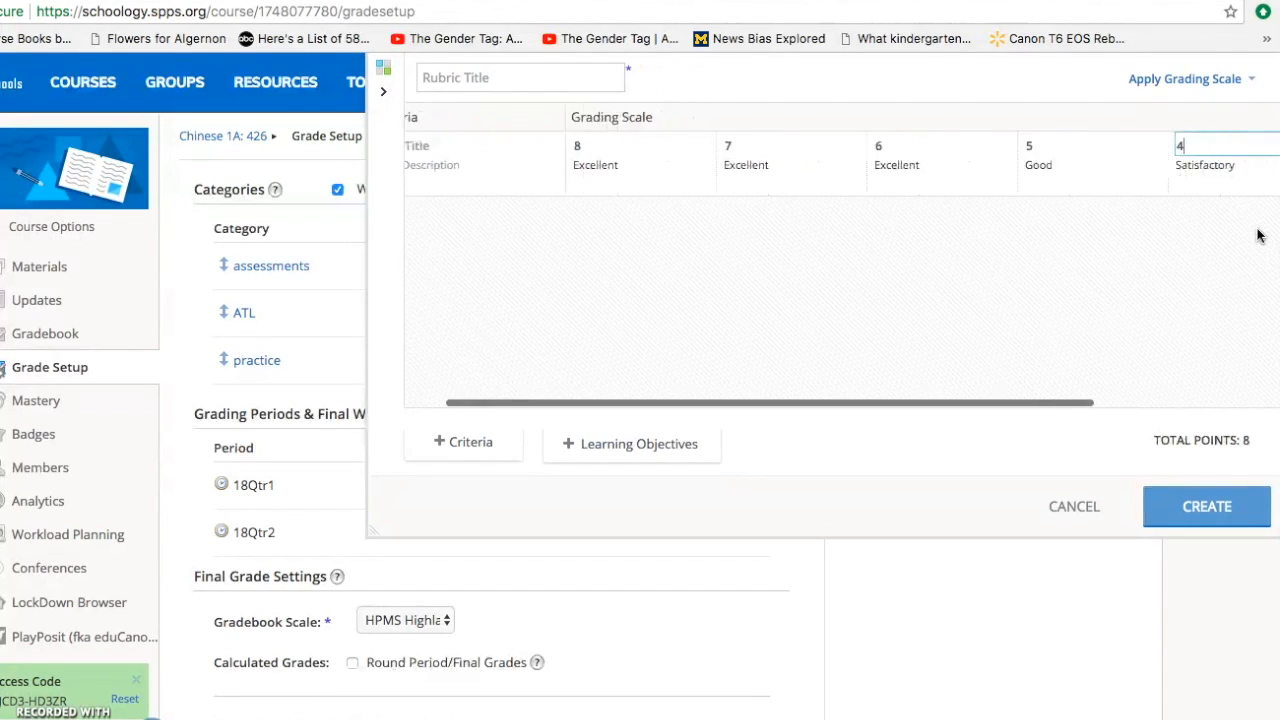
- Add two more rubric levels after the 4-point level, worth 3 and 2 points
left_click(1153, 147)
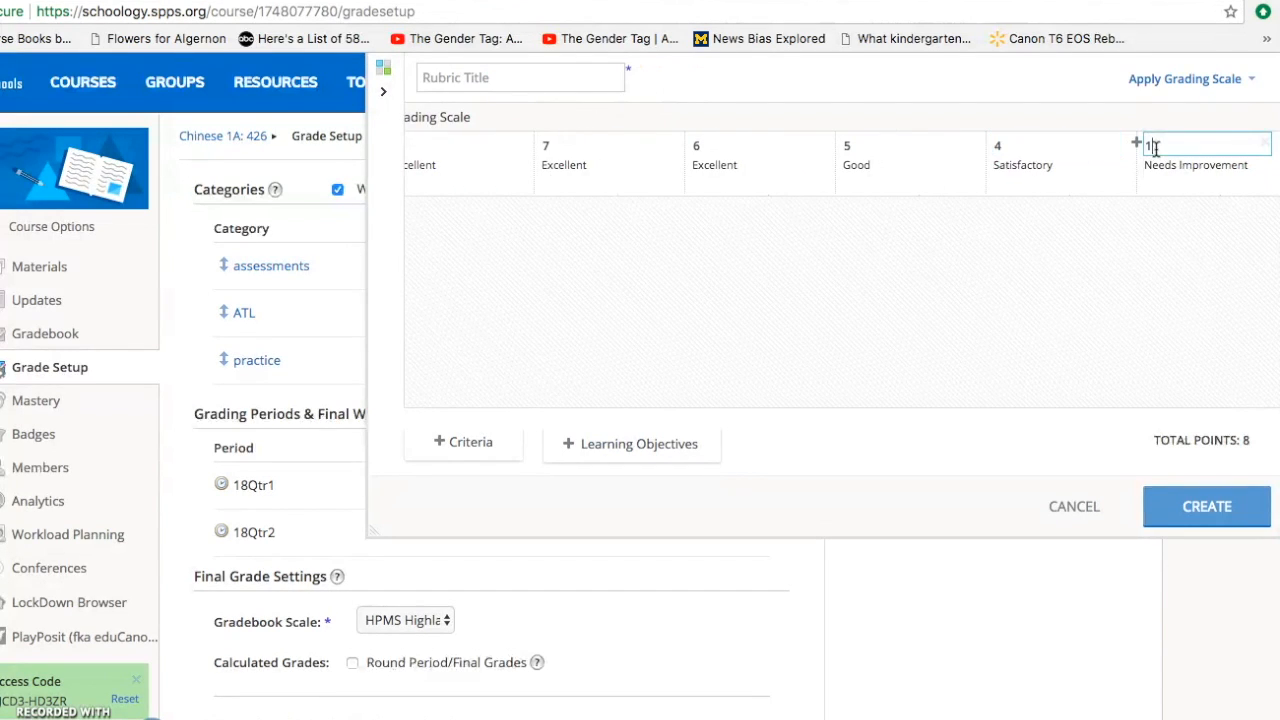
key("BackSpace")
type("3")
scroll(1211, 143, "right", 2)
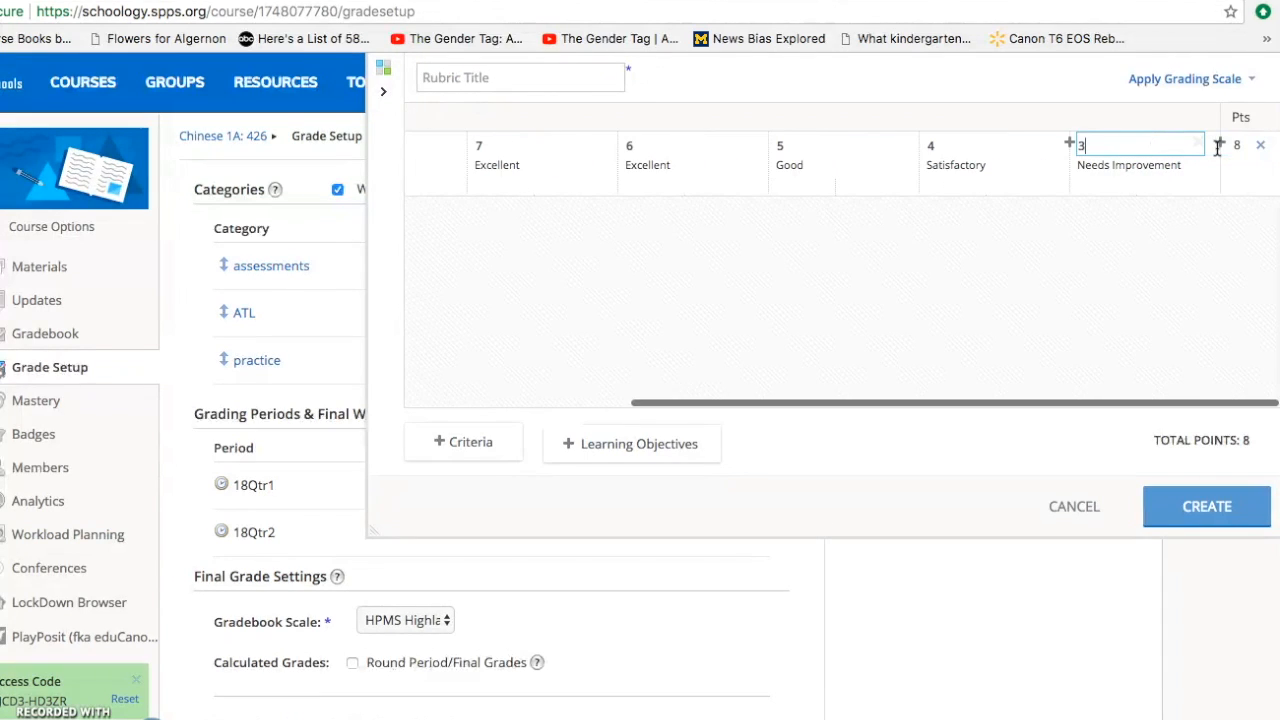
left_click(1220, 146)
key("BackSpace")
type("2")
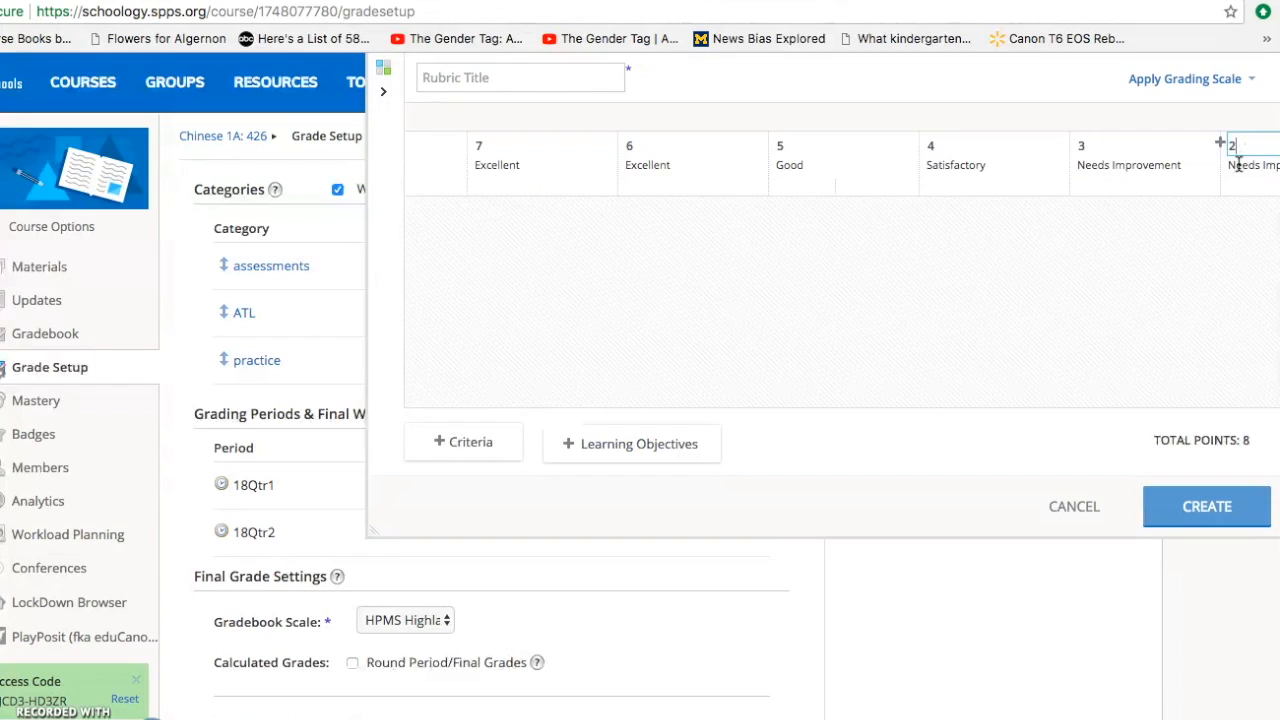
- Add two final rubric levels worth 1 and 0 points
scroll(1240, 198, "right", 2)
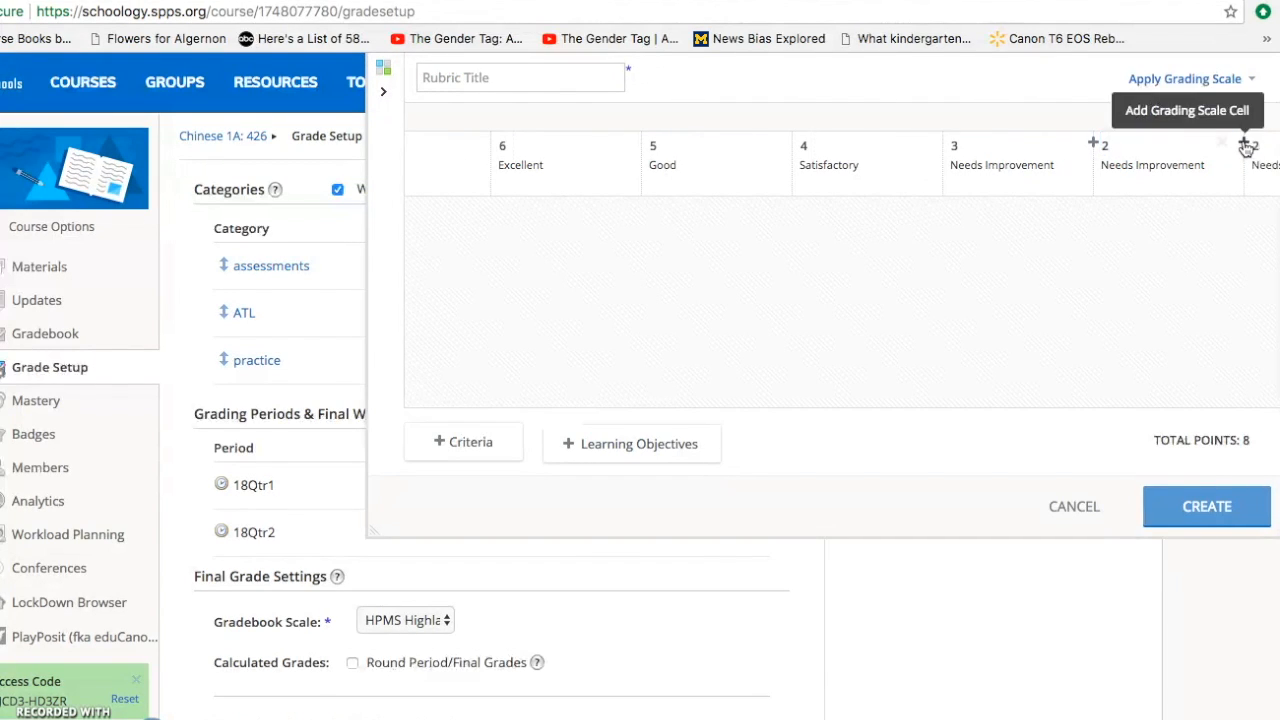
left_click(1245, 145)
type("1")
scroll(1250, 145, "right", 2)
left_click(1220, 146)
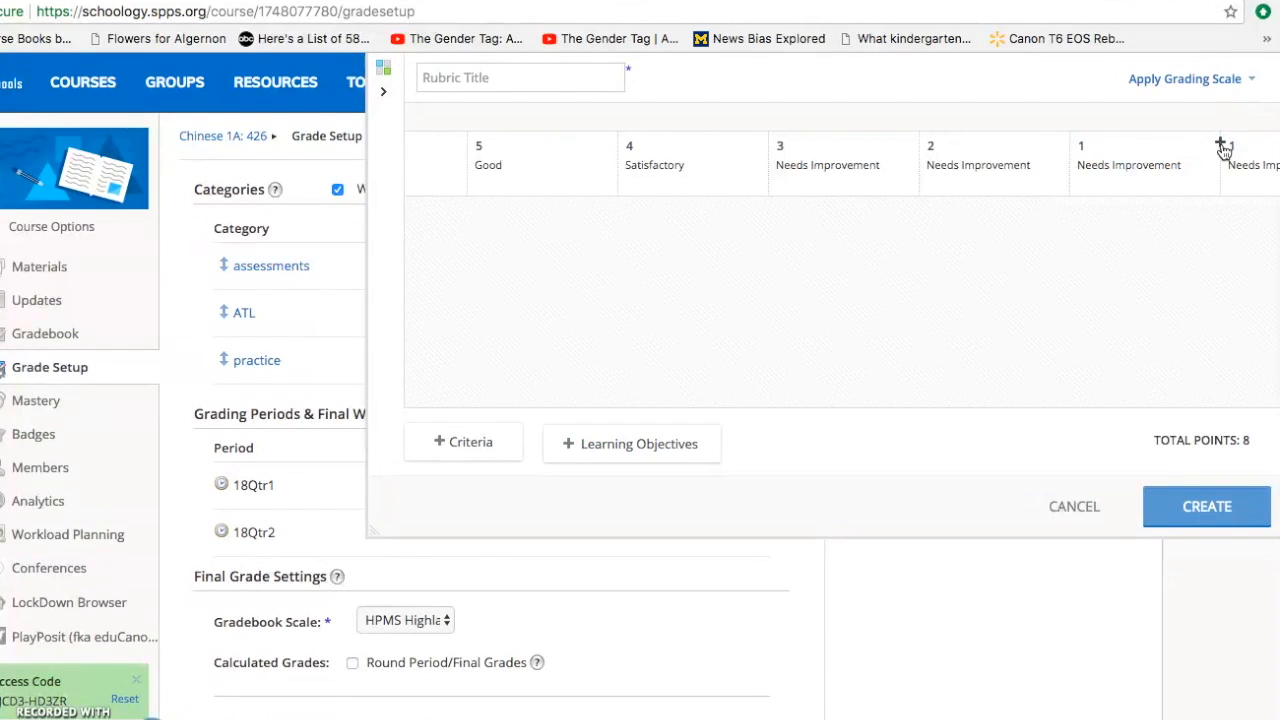
type("0")
left_click(1102, 175)
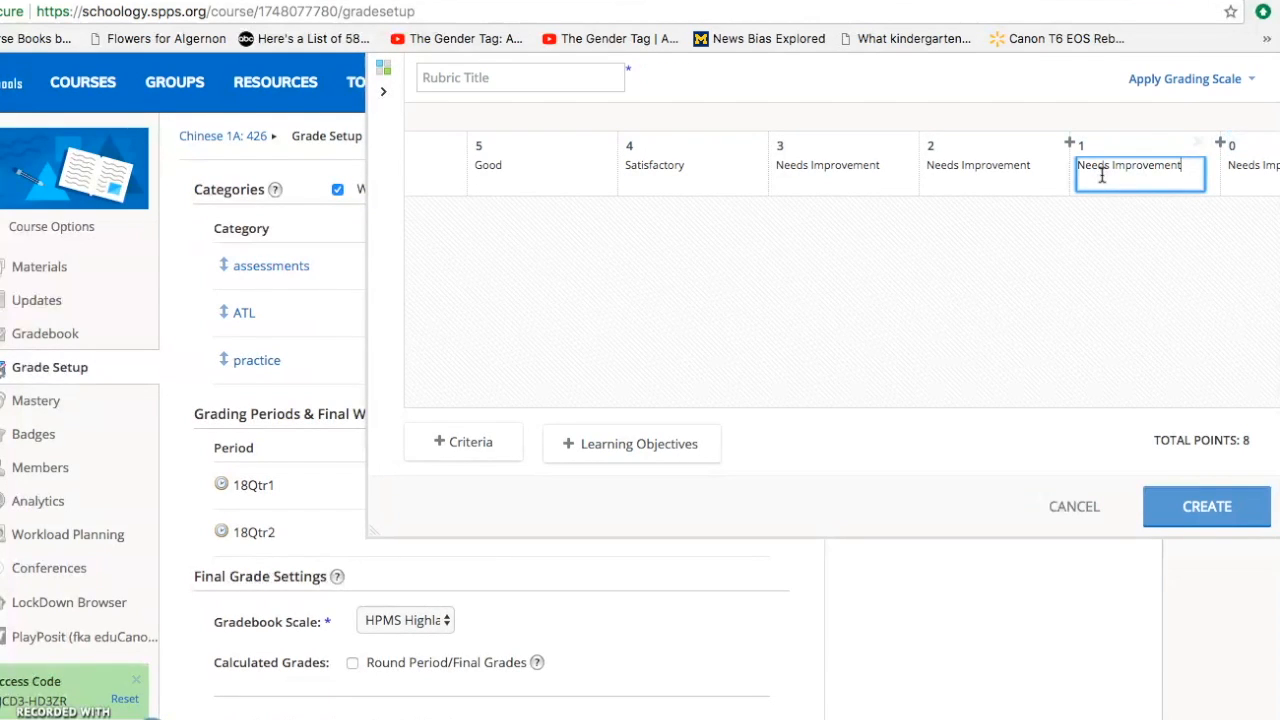
scroll(1110, 172, "left", 5)
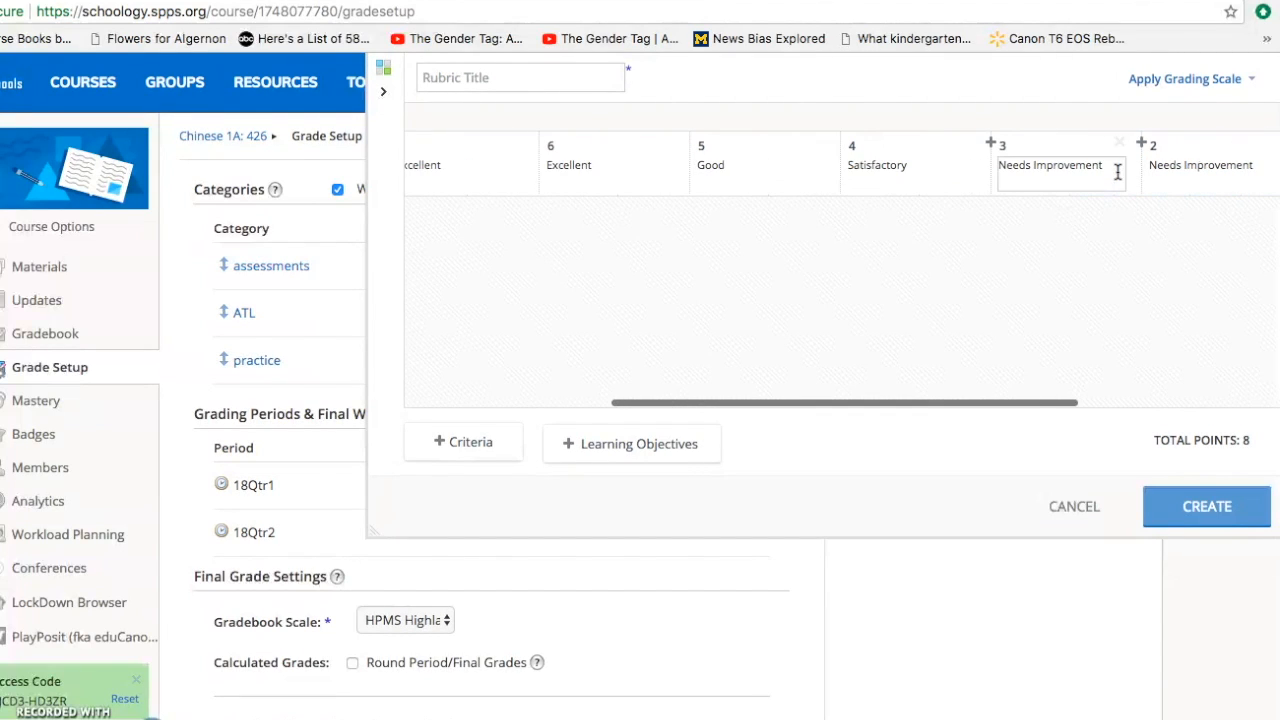
scroll(436, 208, "left", 5)
scroll(438, 201, "left", 5)
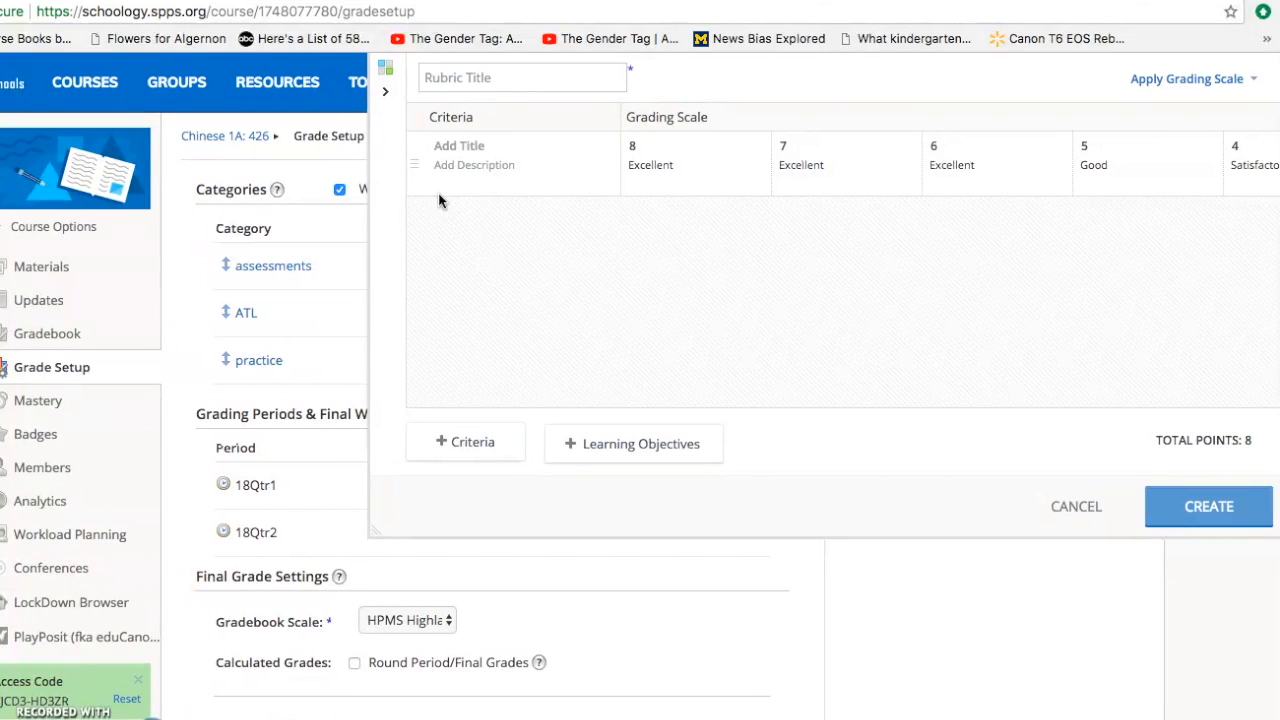
- Open the learning objectives browser and navigate to Custom Learning Objectives, HPMS Staff, Language Acquisition
left_click(528, 80)
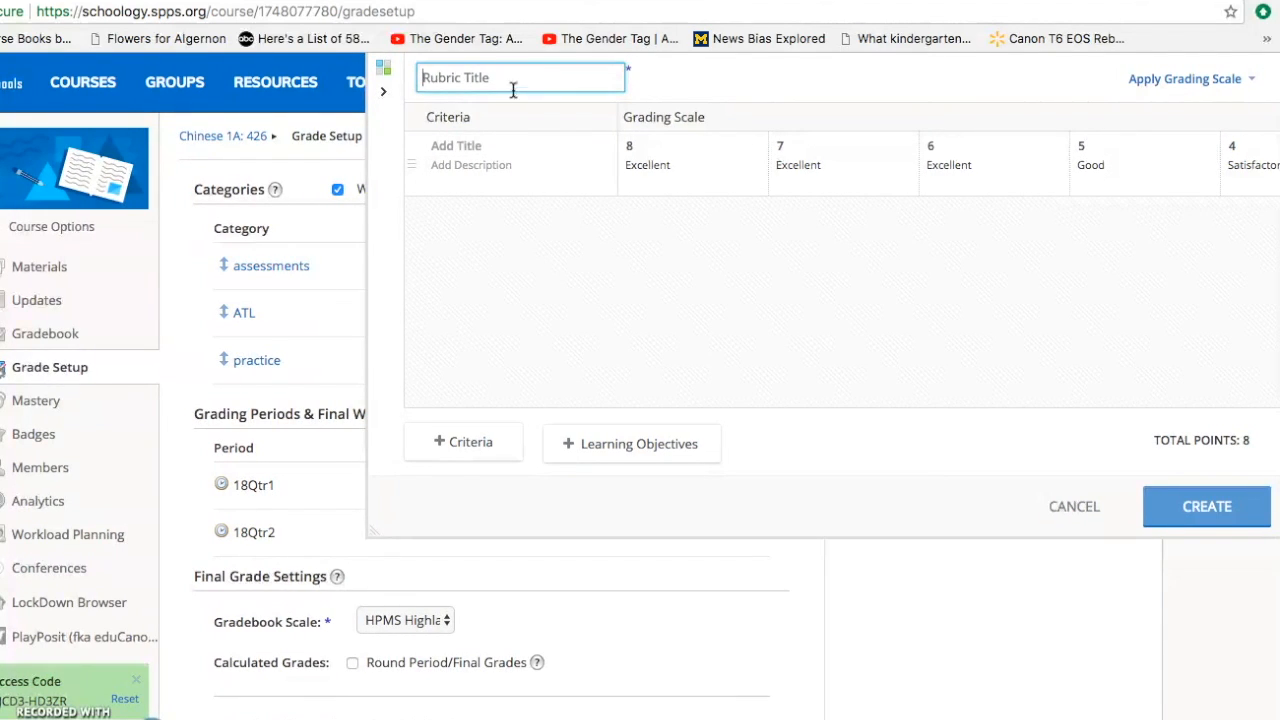
left_click(576, 444)
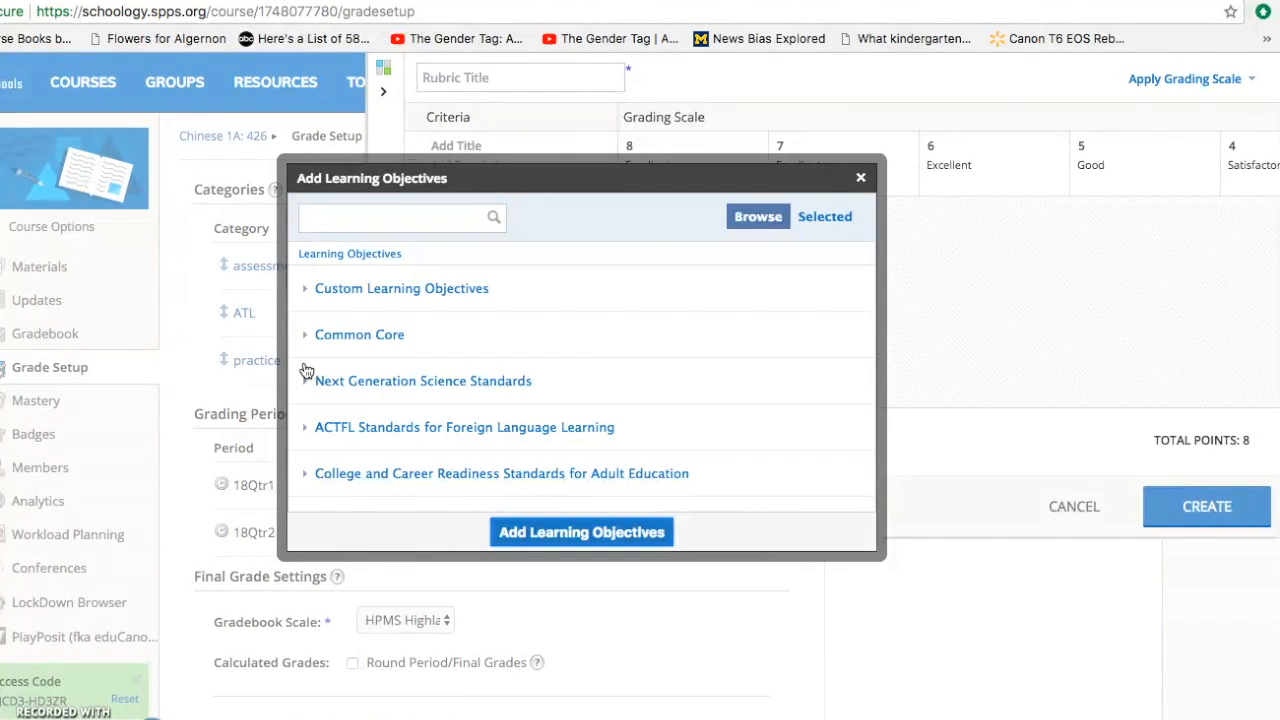
left_click(306, 291)
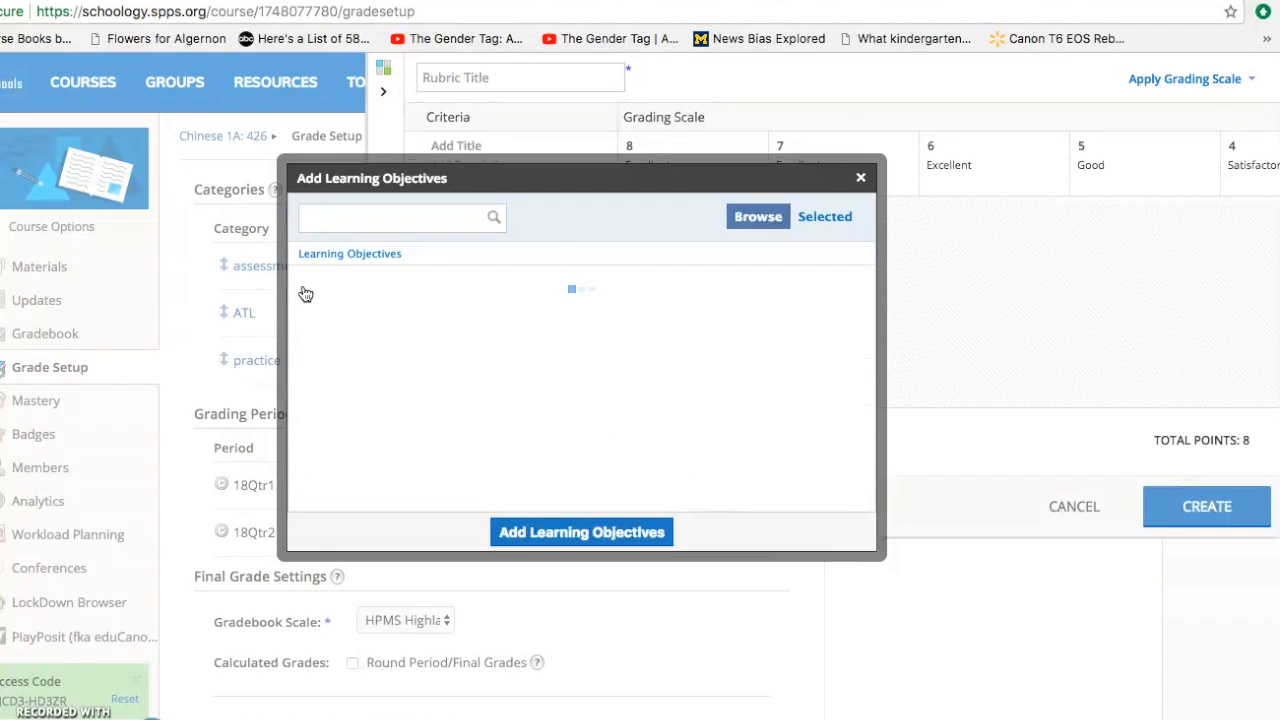
left_click(306, 336)
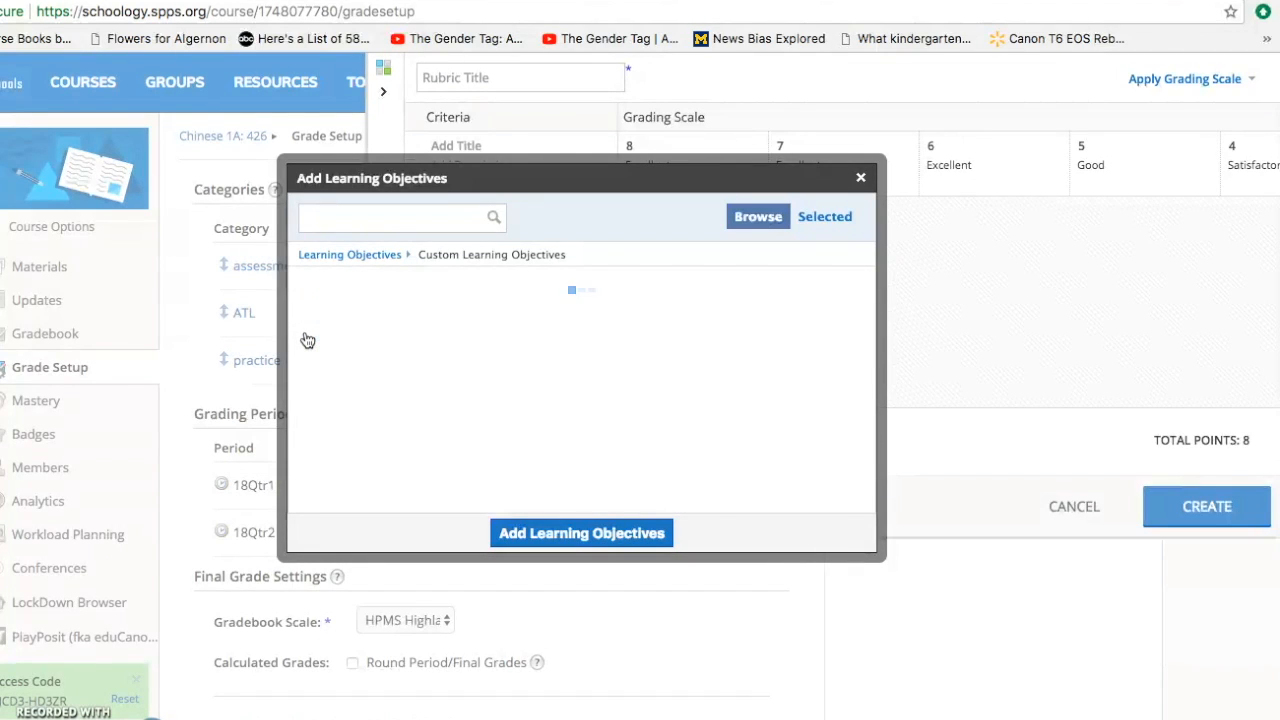
left_click(310, 286)
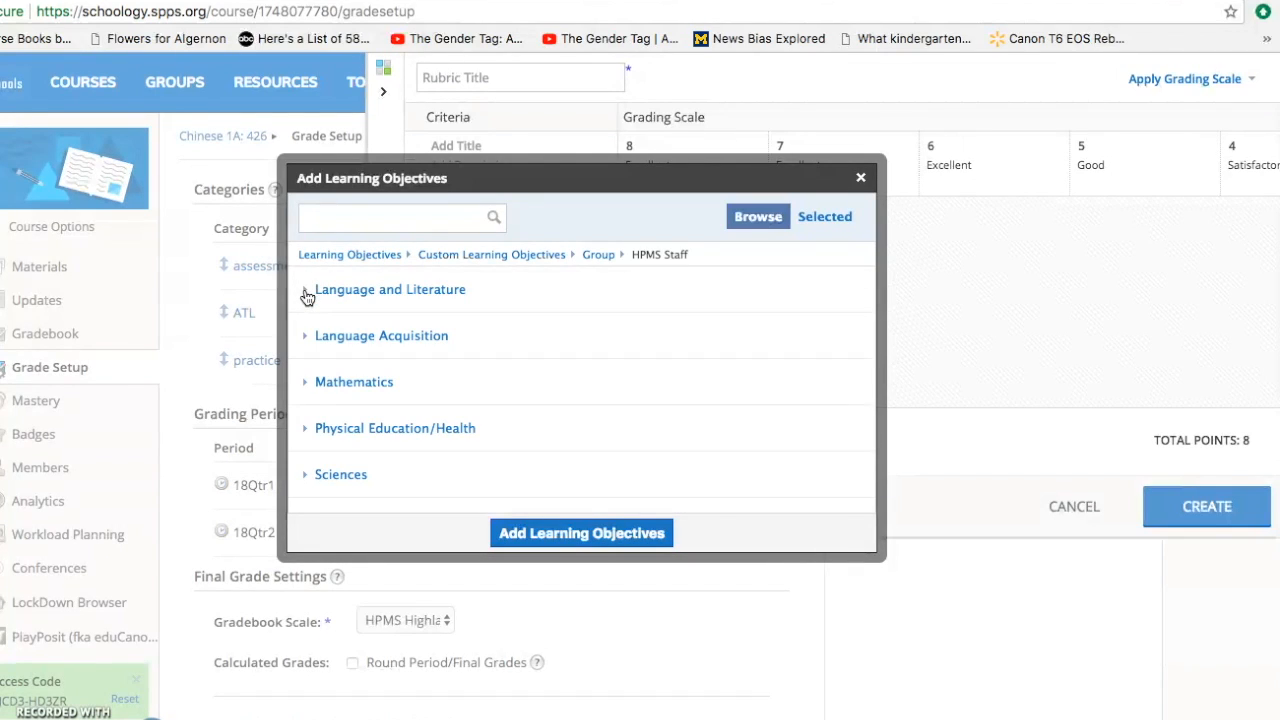
scroll(350, 378, "down", 3)
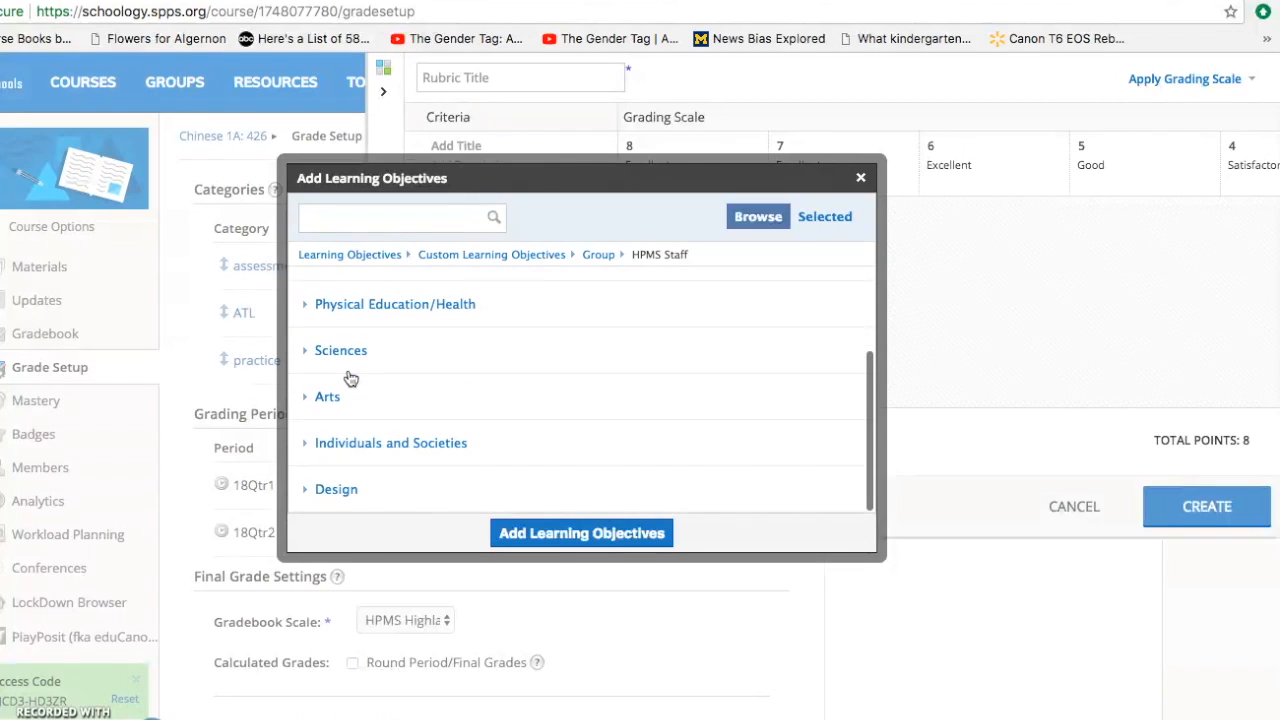
scroll(350, 378, "up", 1)
scroll(350, 378, "up", 2)
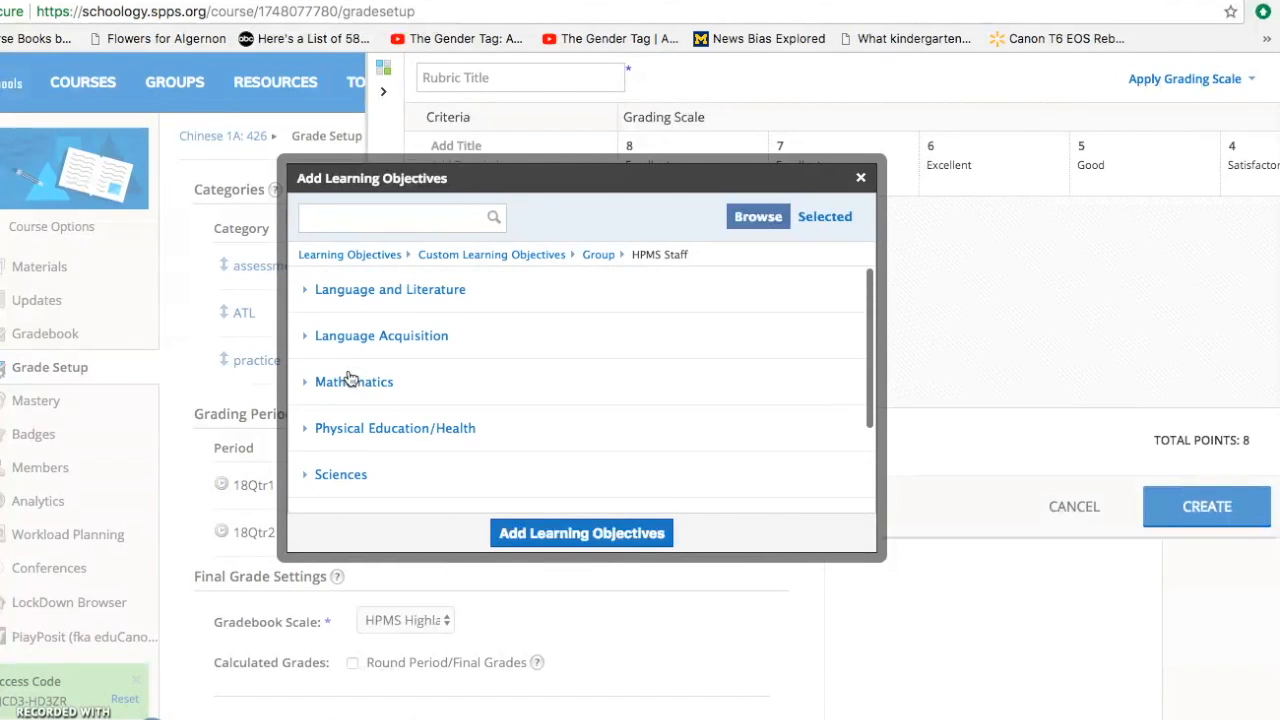
left_click(307, 342)
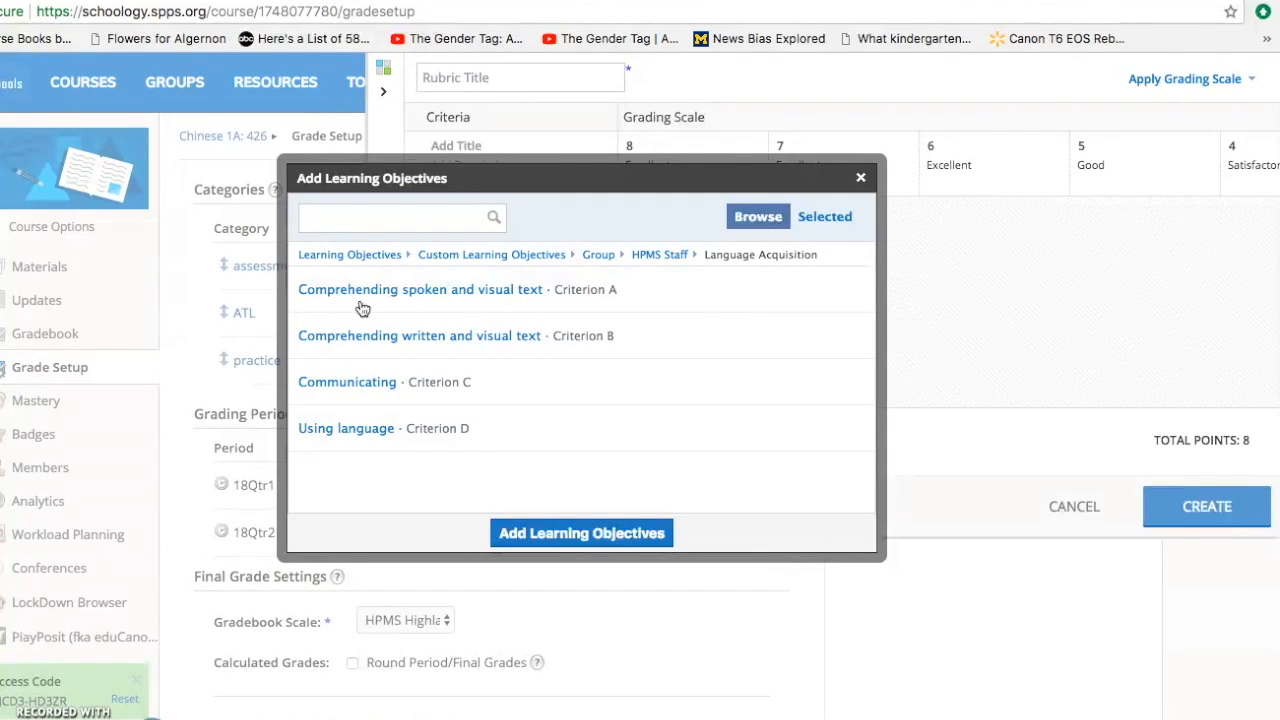
left_click(362, 386)
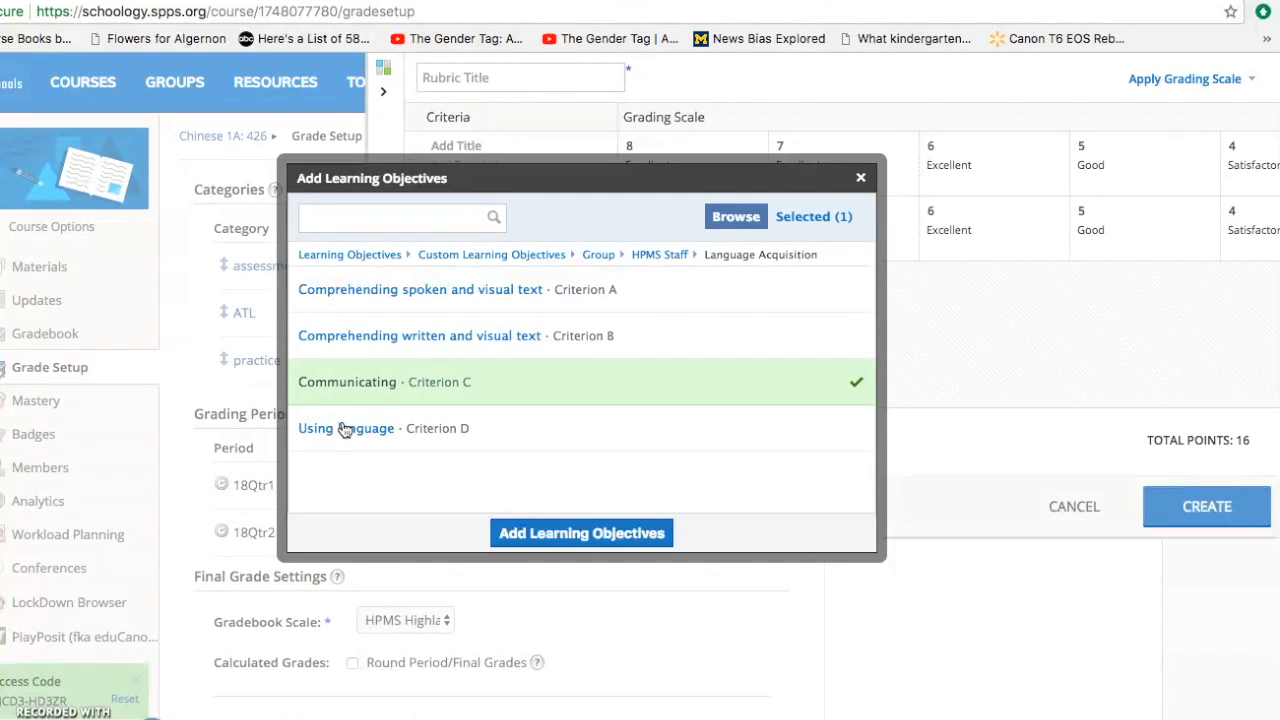
left_click(345, 430)
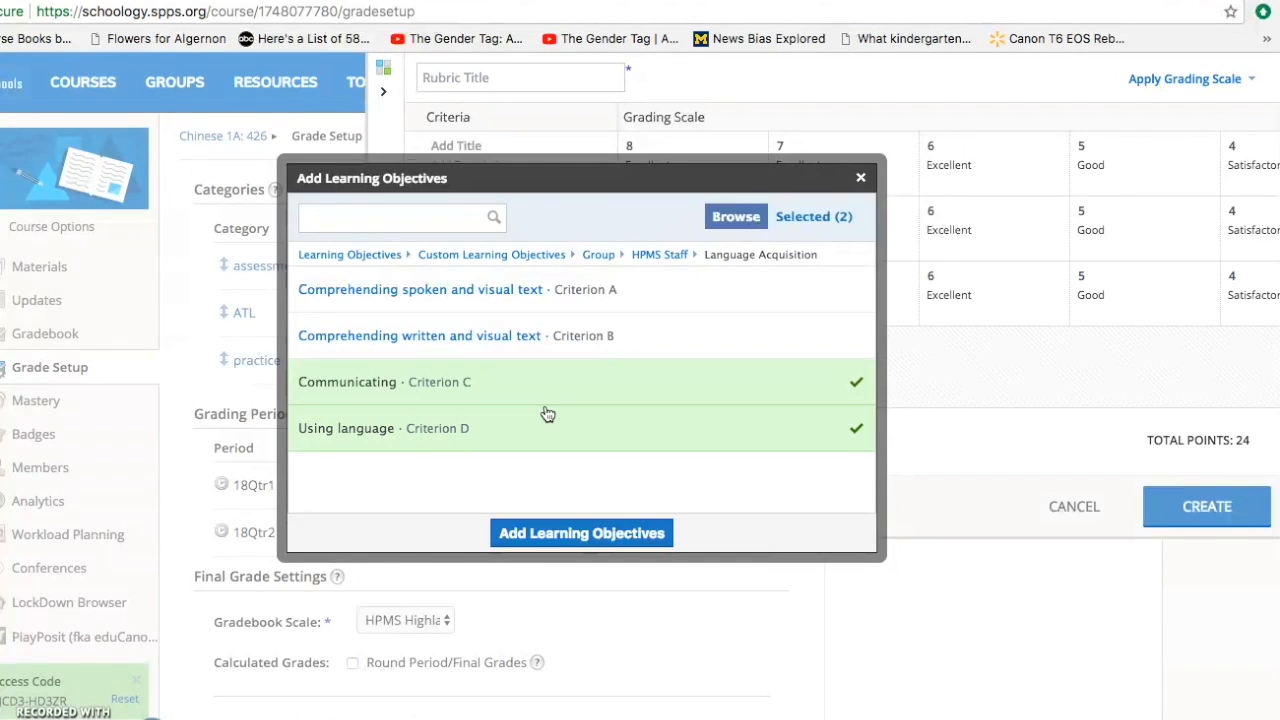
left_click(336, 434)
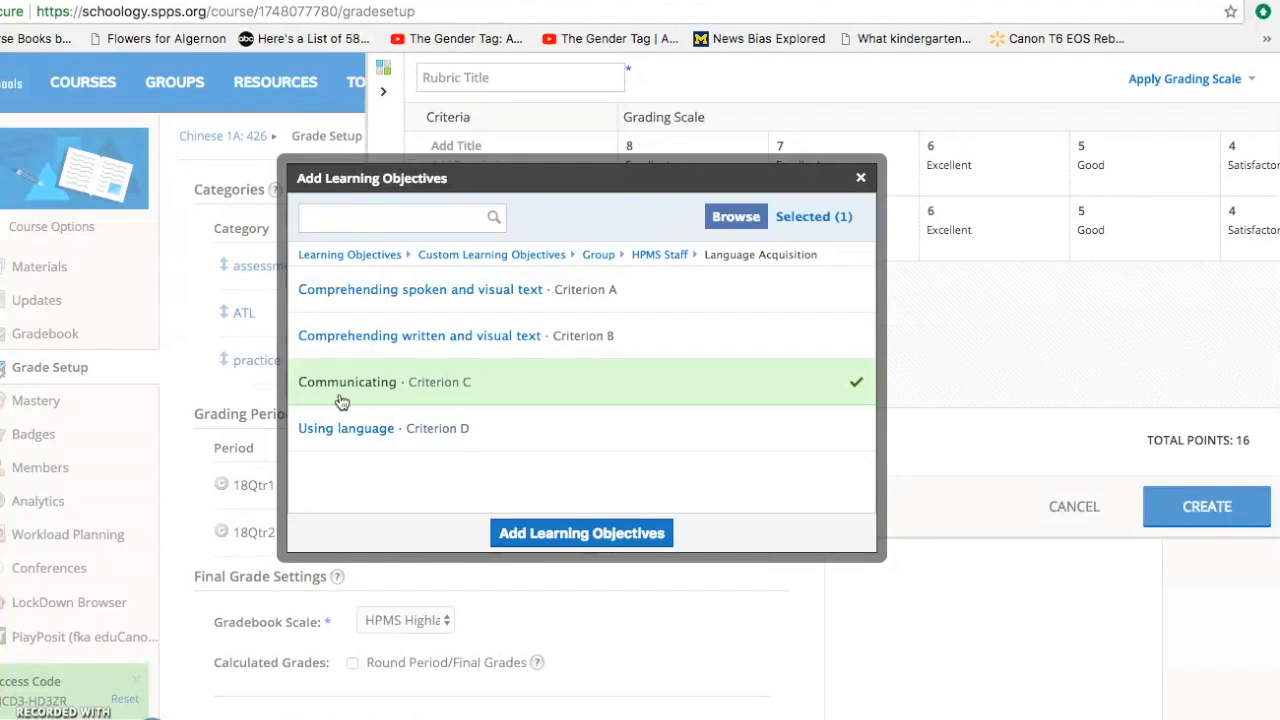
left_click(342, 390)
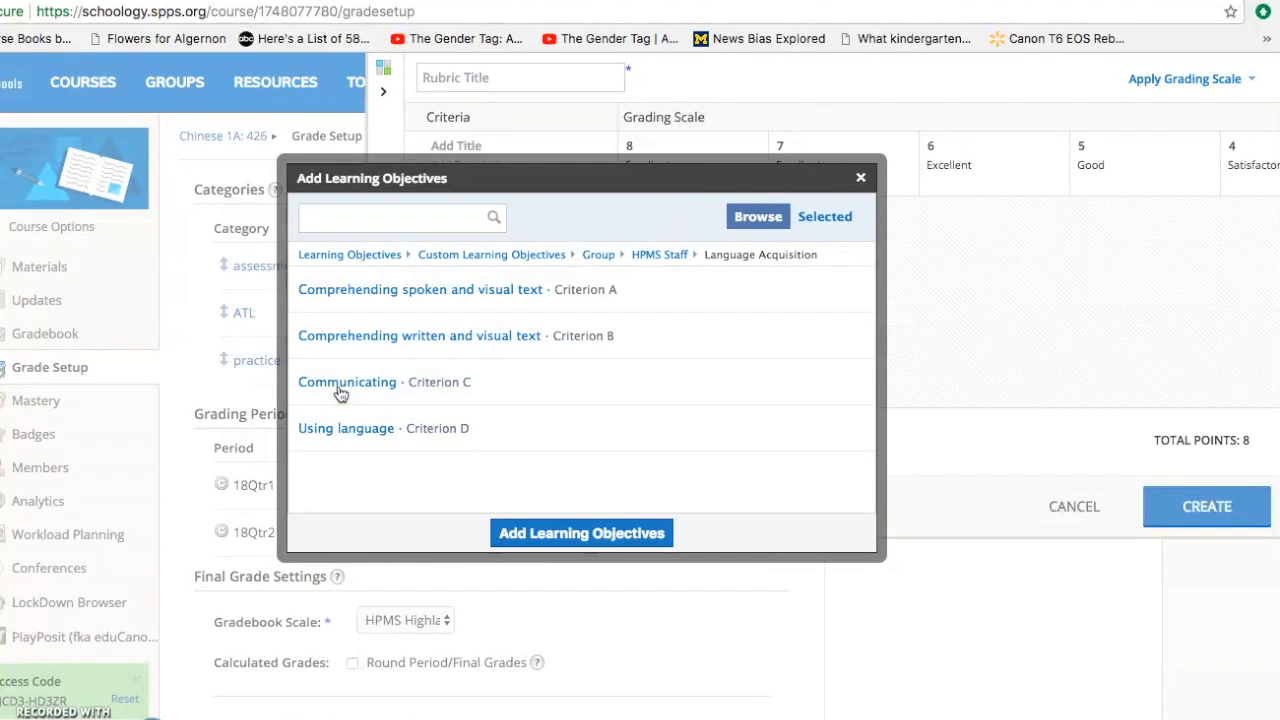
left_click(367, 300)
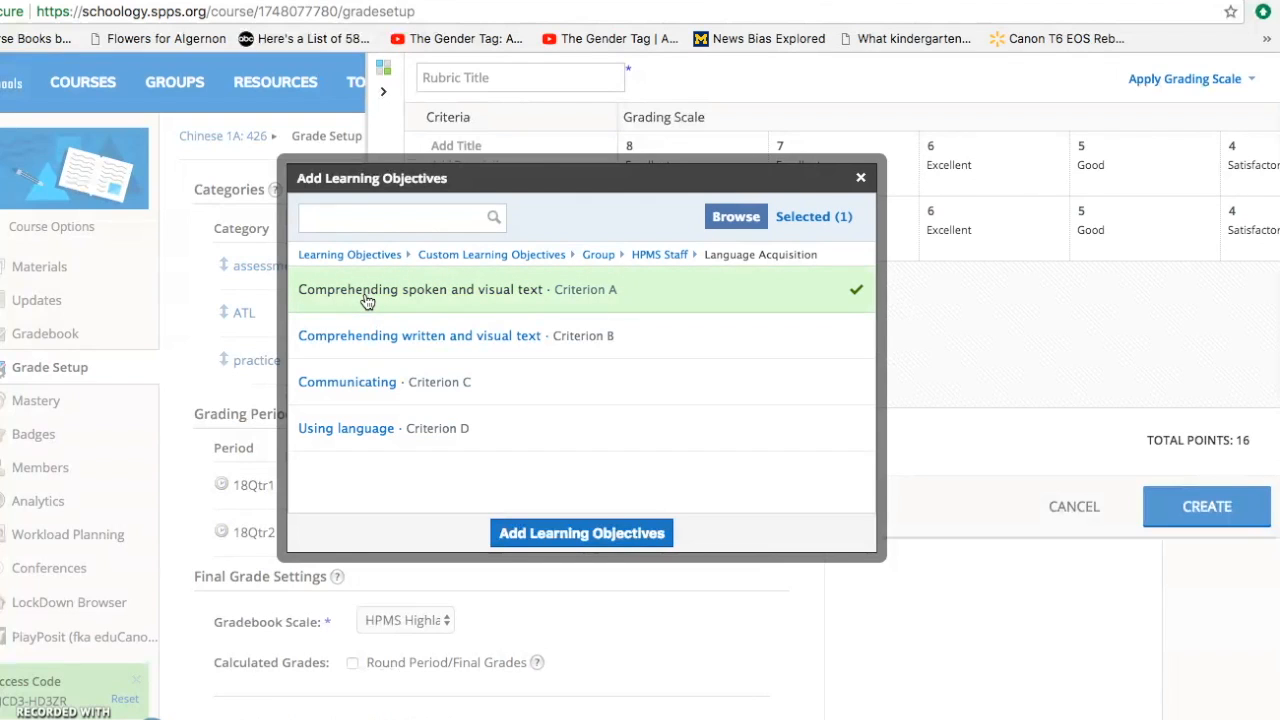
left_click(360, 302)
left_click(364, 334)
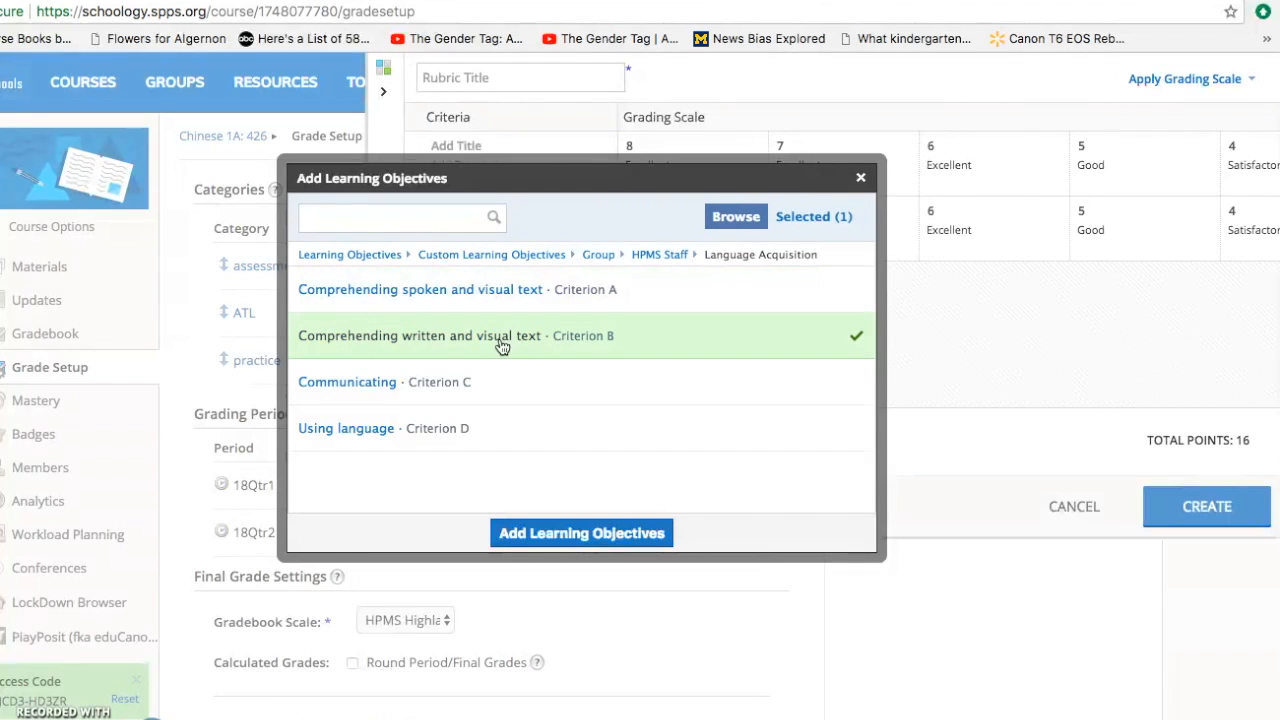
left_click(502, 345)
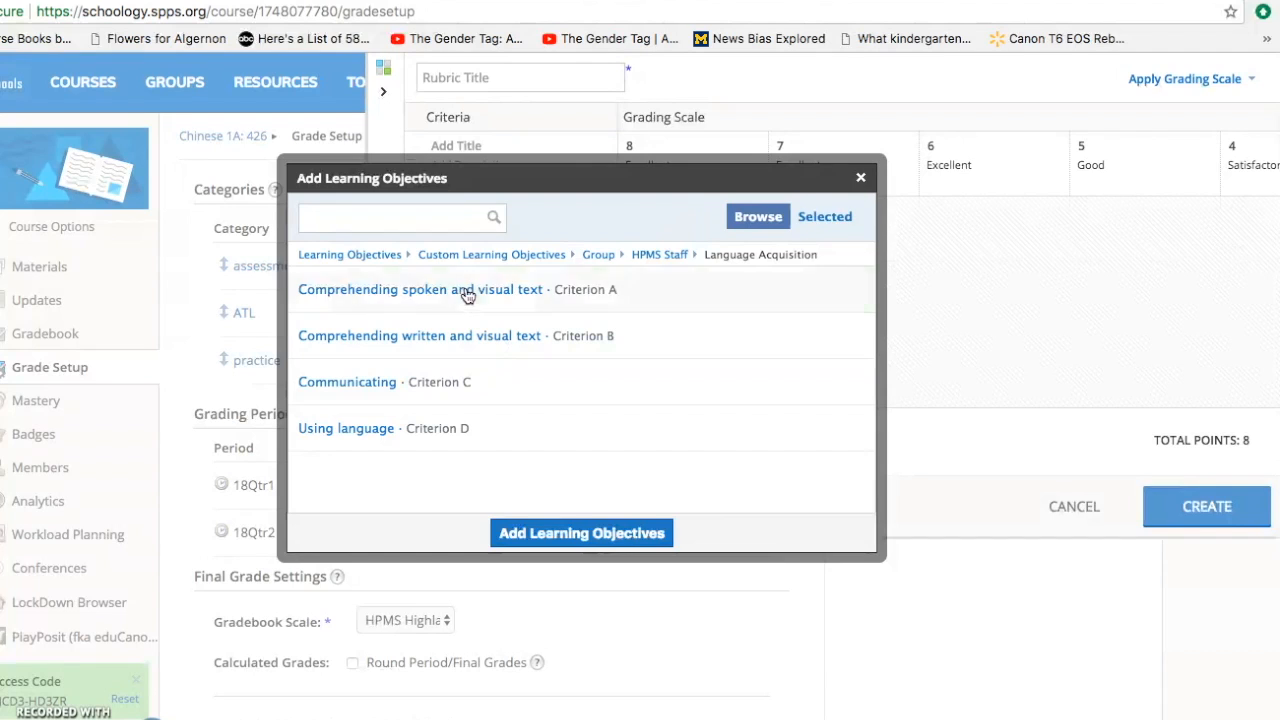
left_click(466, 296)
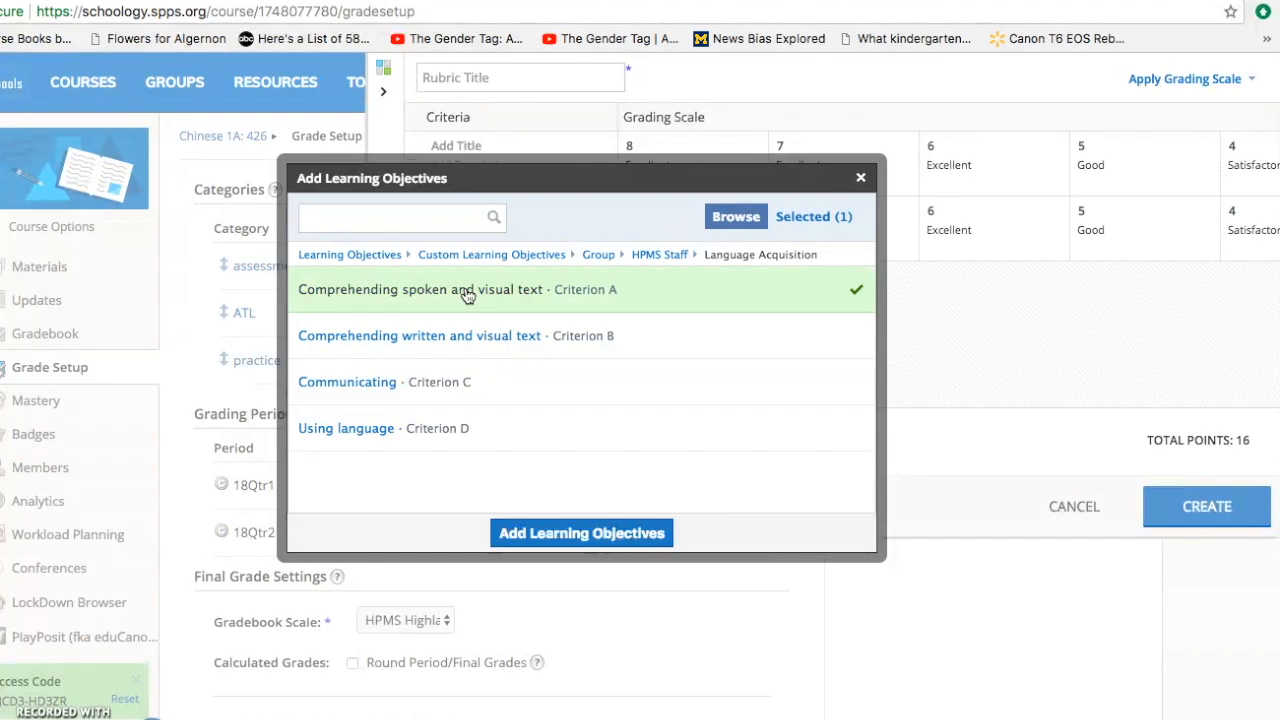
left_click(466, 295)
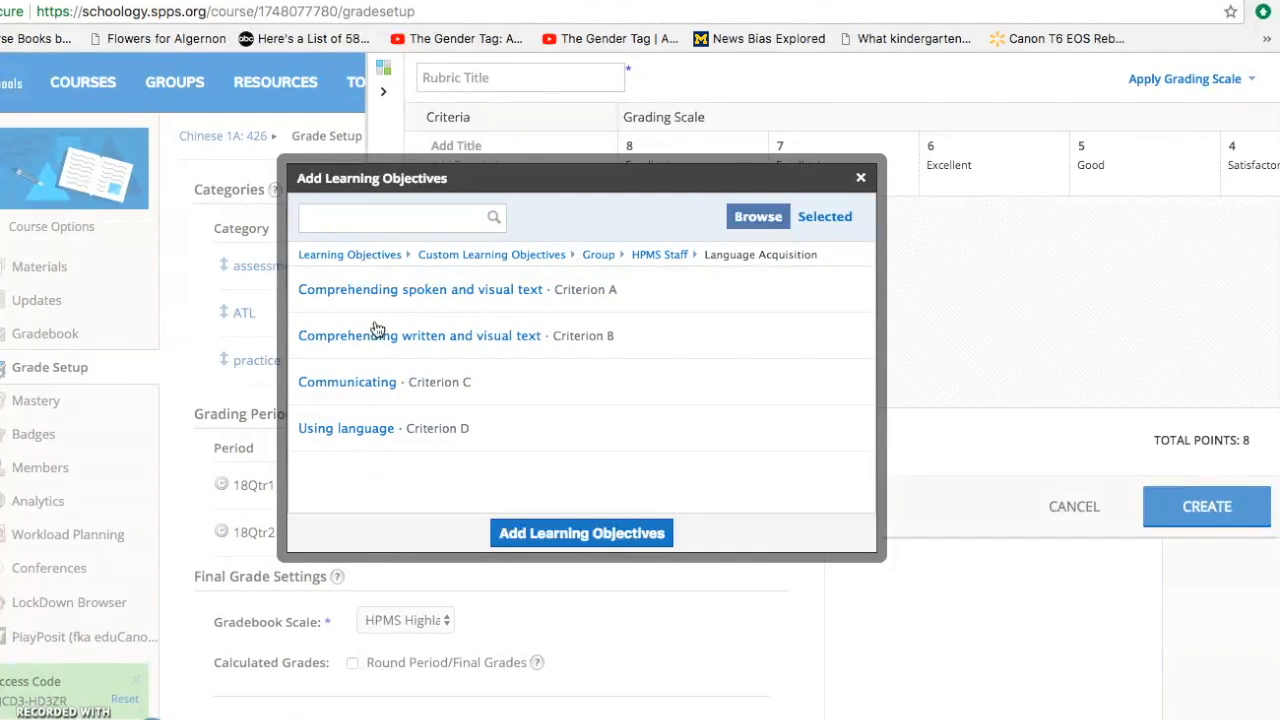
- Add the Communicating (Criterion C) and Using language (Criterion D) objectives to the rubric as criteria
left_click(335, 393)
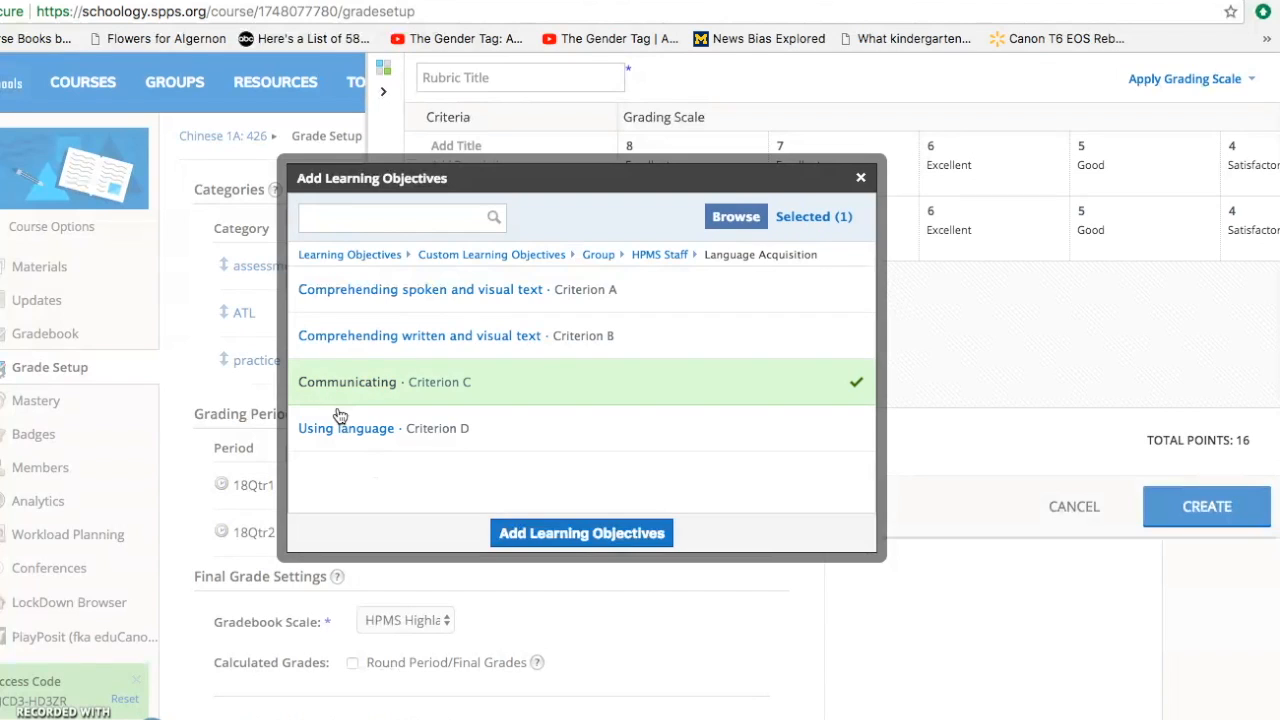
left_click(340, 429)
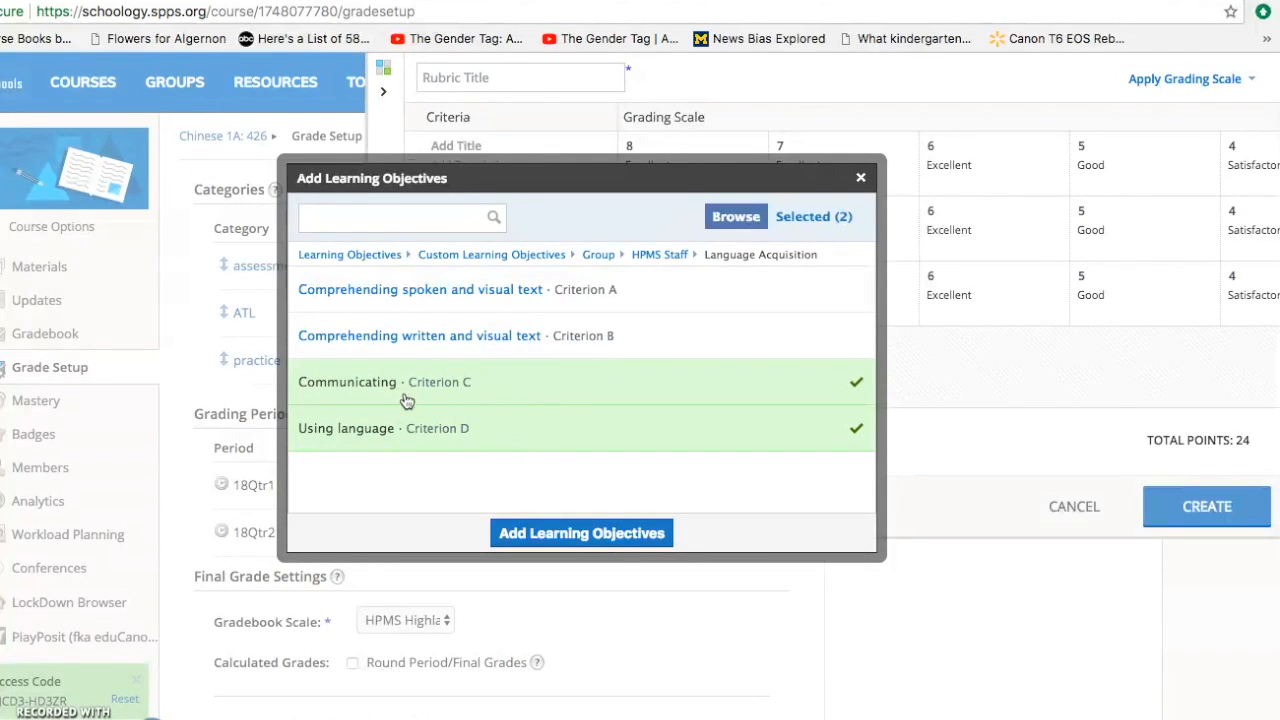
left_click(566, 534)
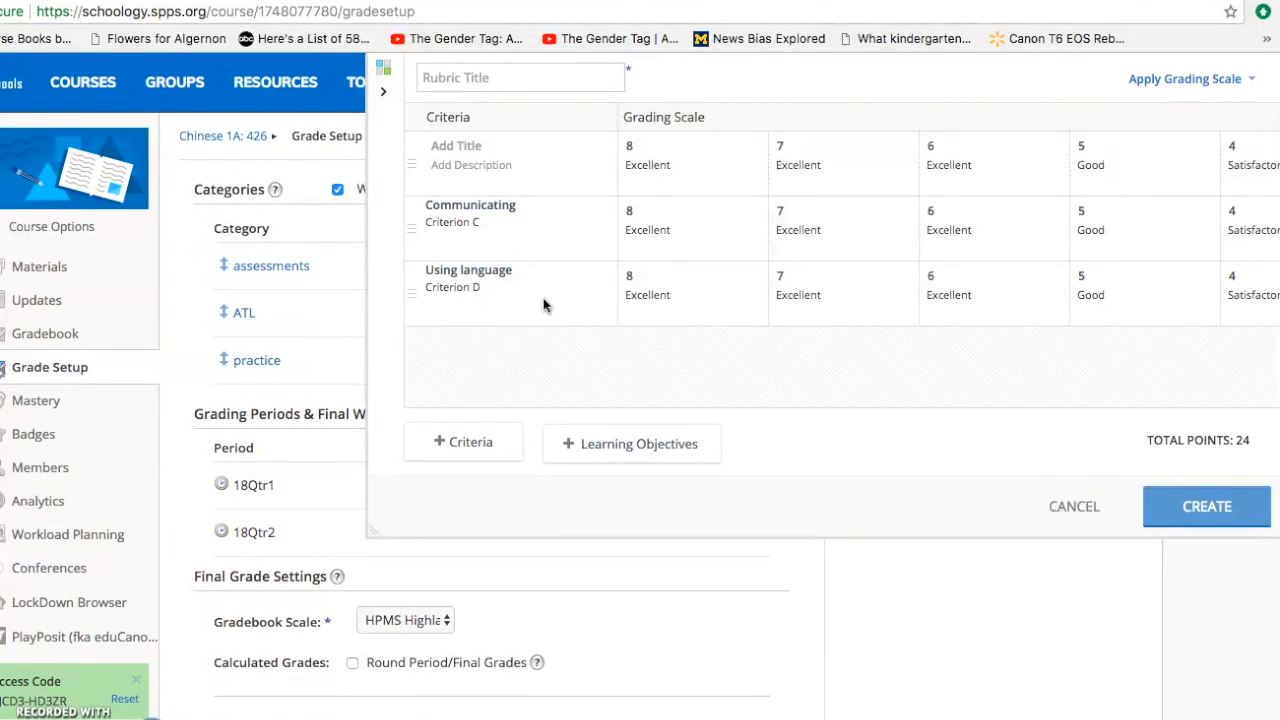
- Title the rubric Meet and Greet
left_click(494, 80)
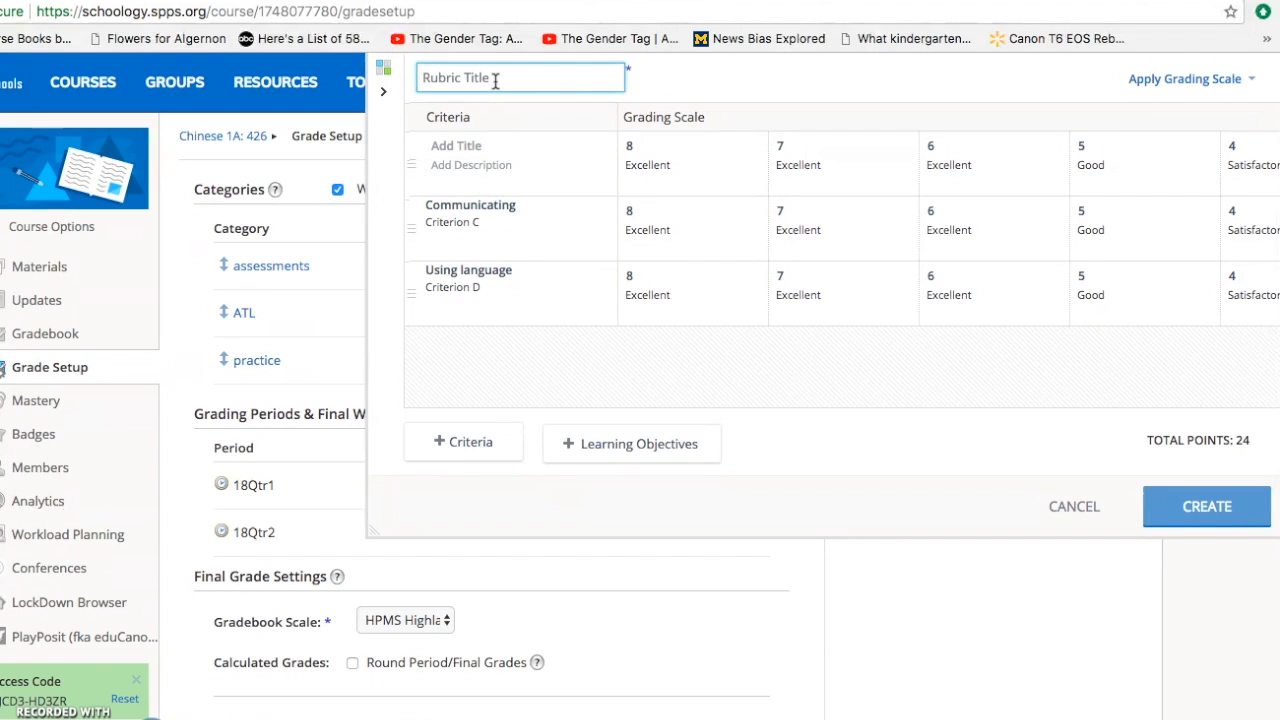
type("Meet and Greet")
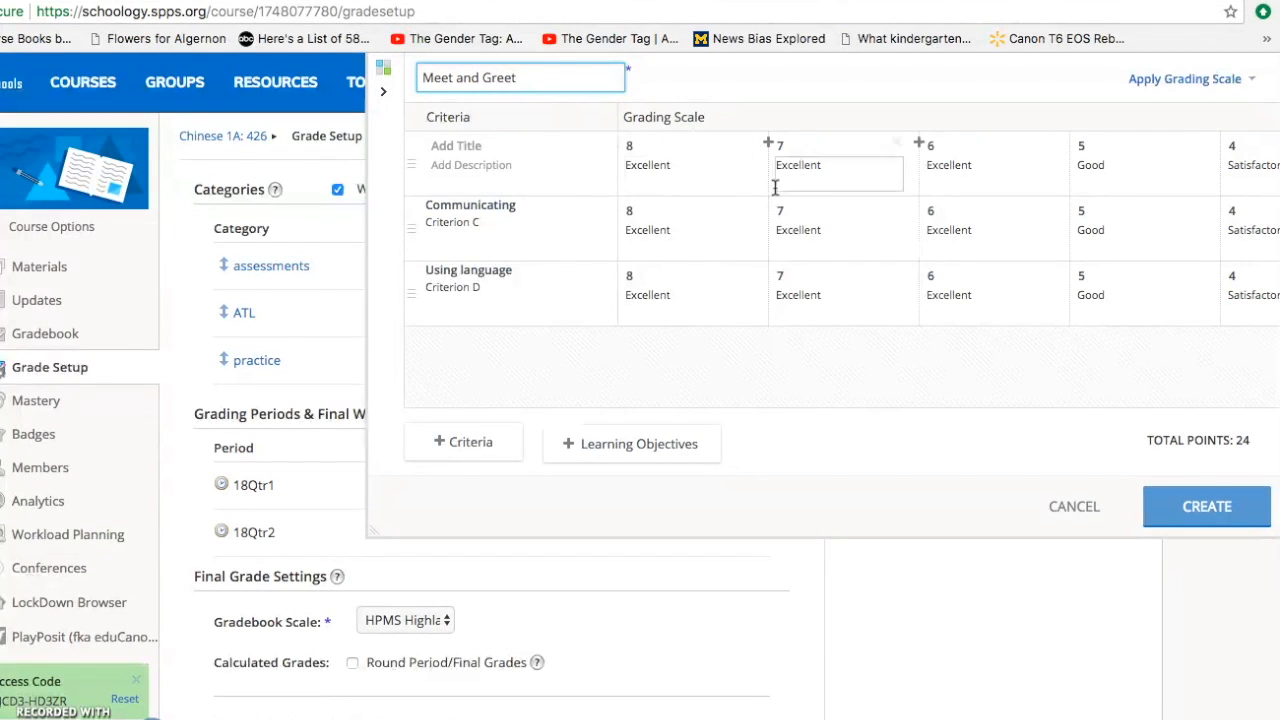
- Delete the empty untitled criterion row from the rubric
scroll(774, 187, "right", 5)
scroll(774, 187, "right", 2)
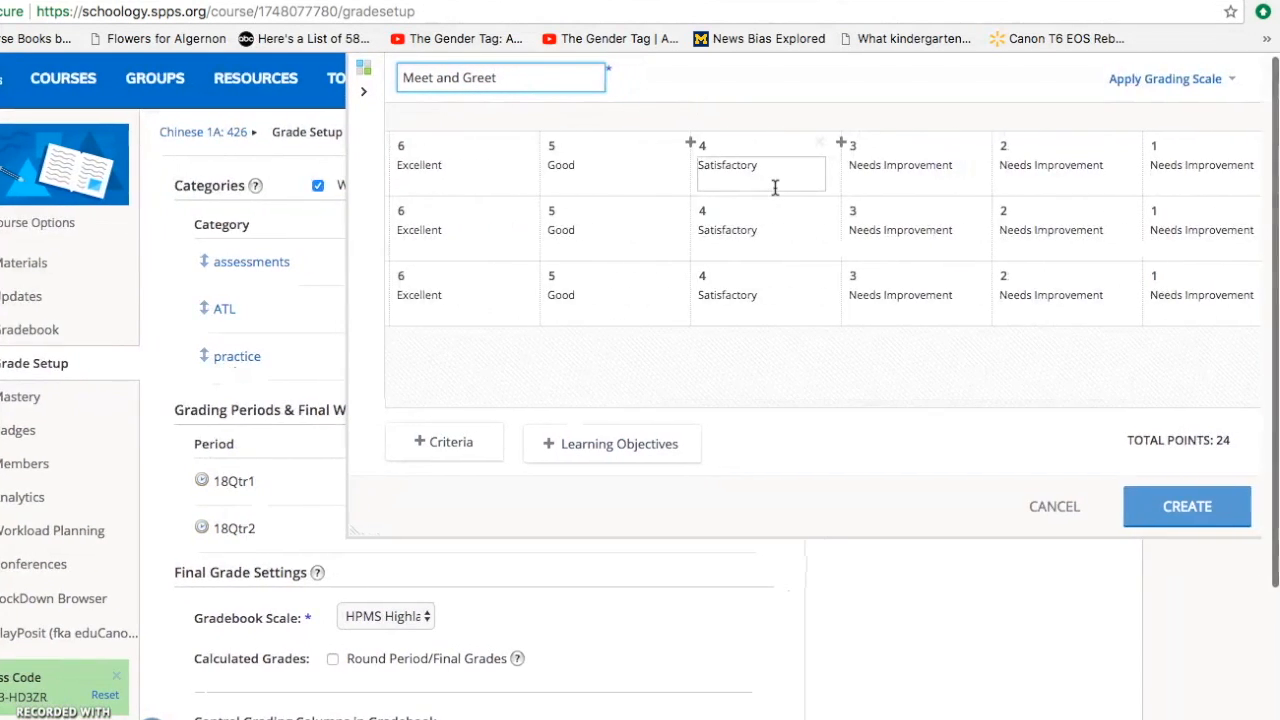
scroll(774, 187, "left", 5)
scroll(774, 187, "left", 5)
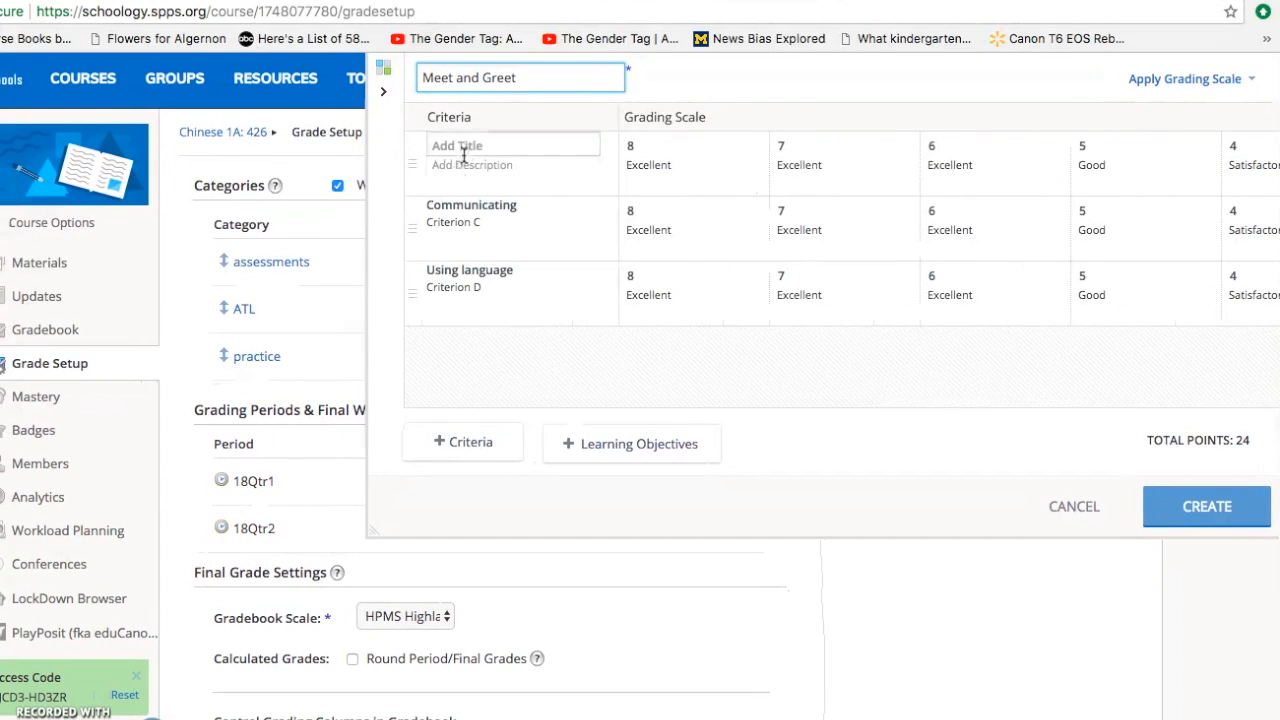
scroll(1100, 160, "right", 8)
left_click(1260, 145)
scroll(729, 219, "left", 5)
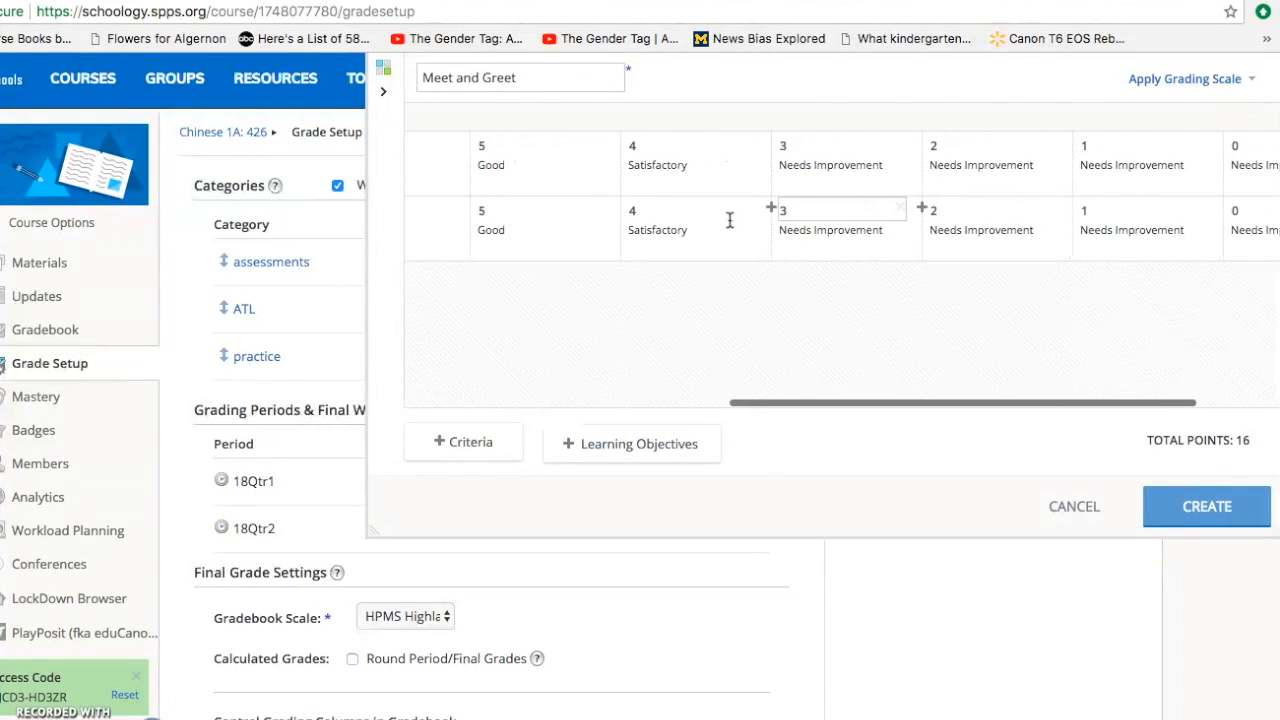
scroll(729, 219, "left", 1)
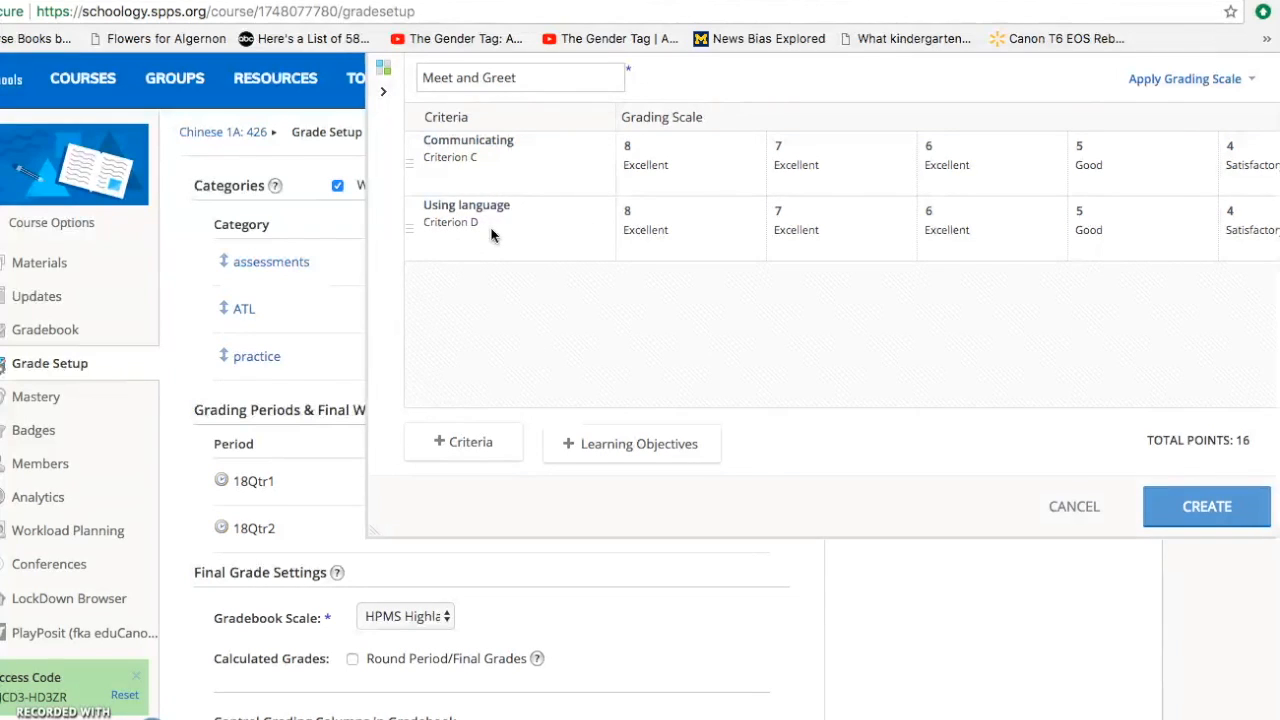
scroll(491, 234, "right", 2)
scroll(491, 234, "left", 2)
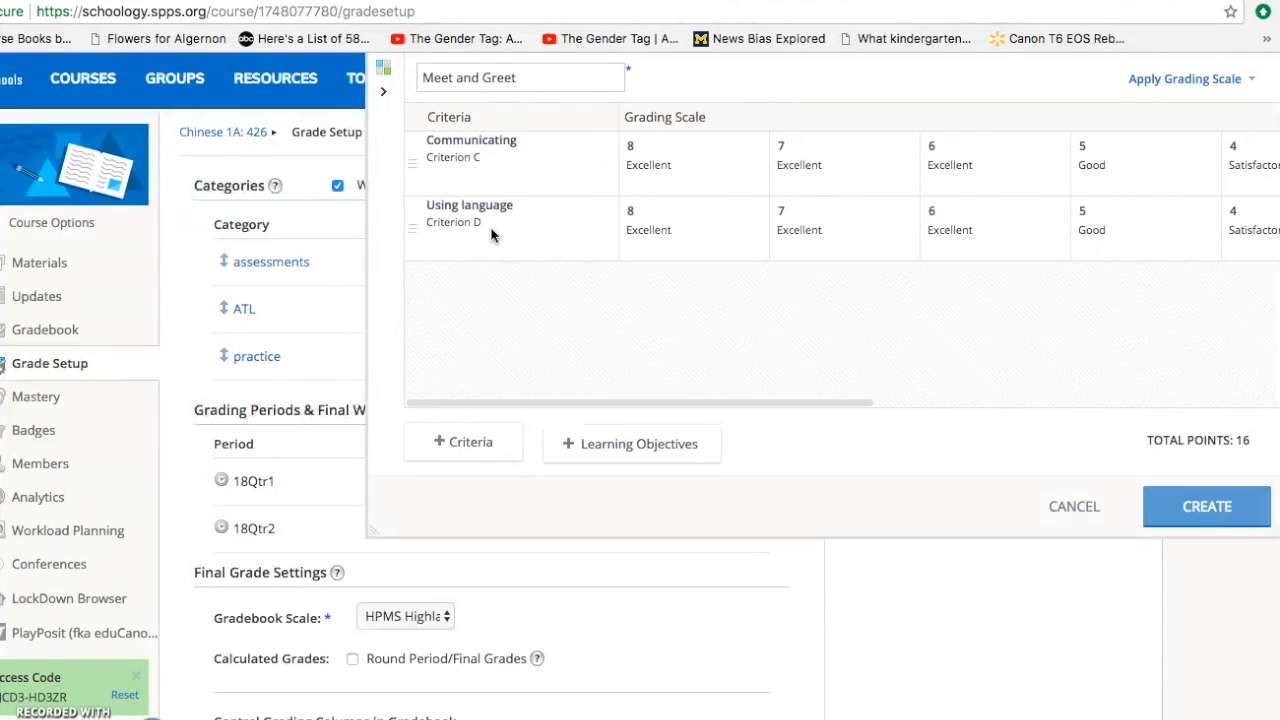
- Review the rating levels across both criteria and create the Meet and Greet rubric
left_click(655, 168)
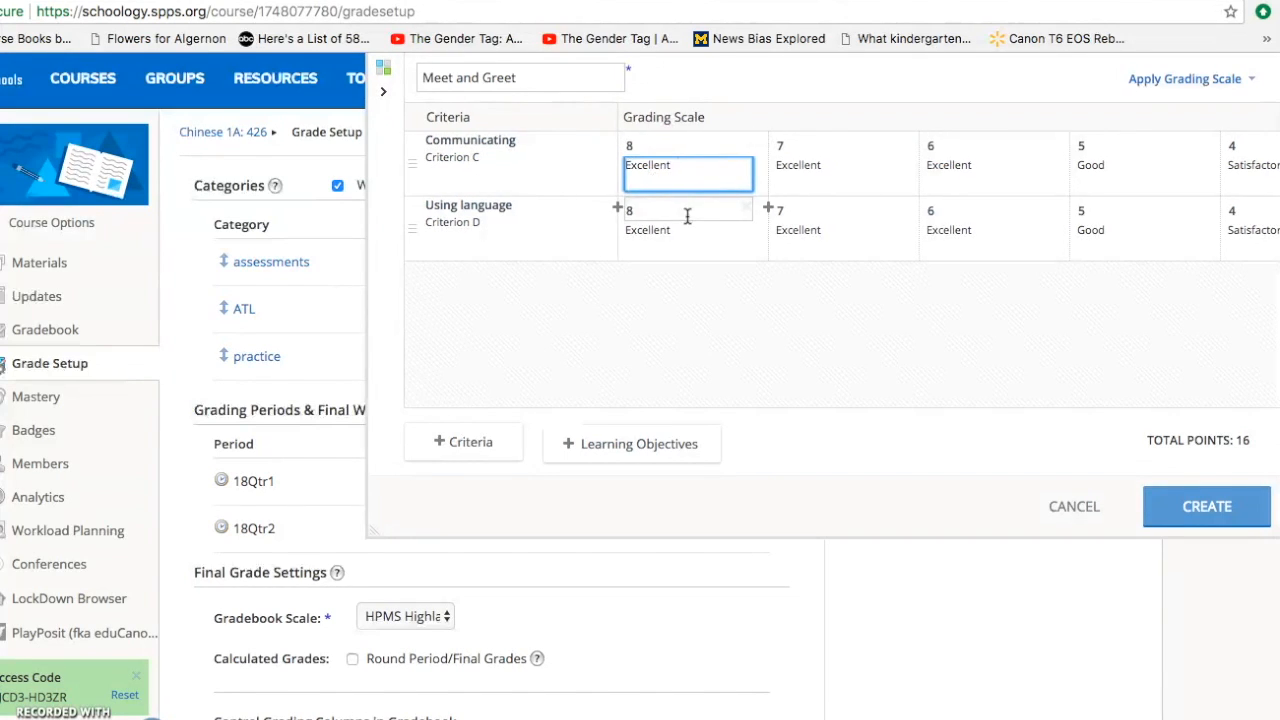
scroll(600, 214, "right", 3)
scroll(643, 208, "right", 8)
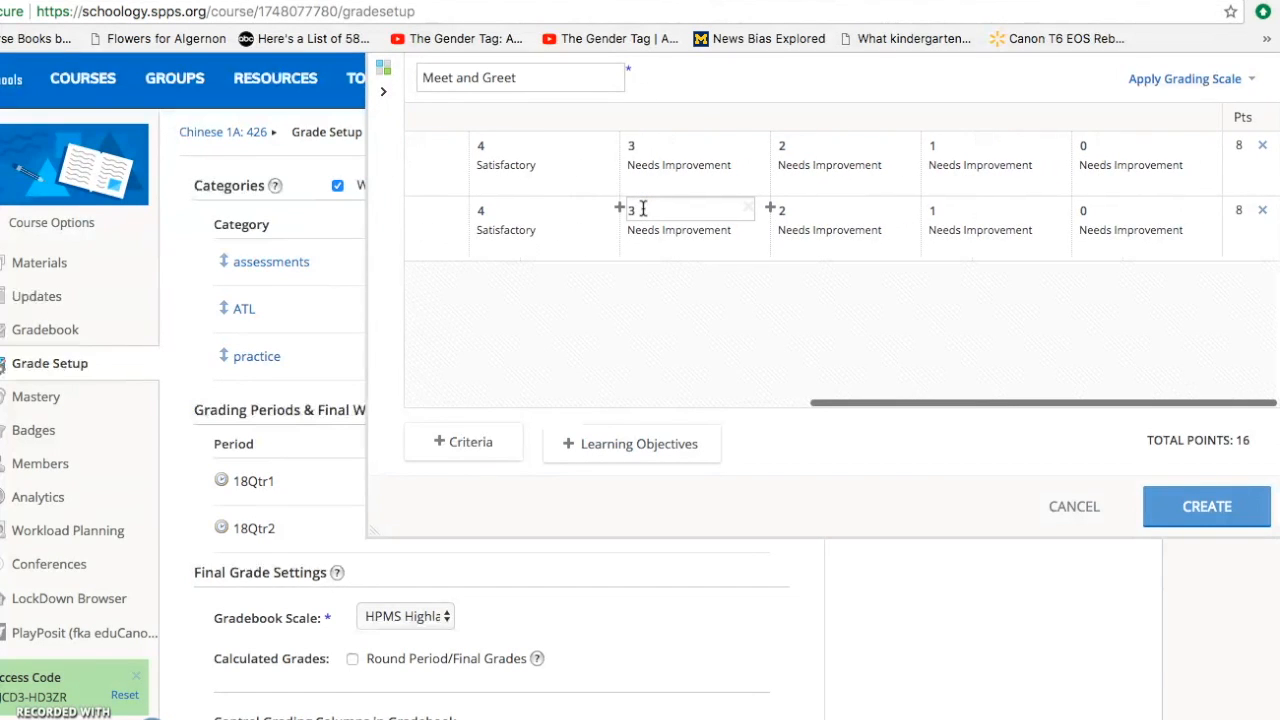
scroll(643, 208, "left", 5)
left_click(550, 178)
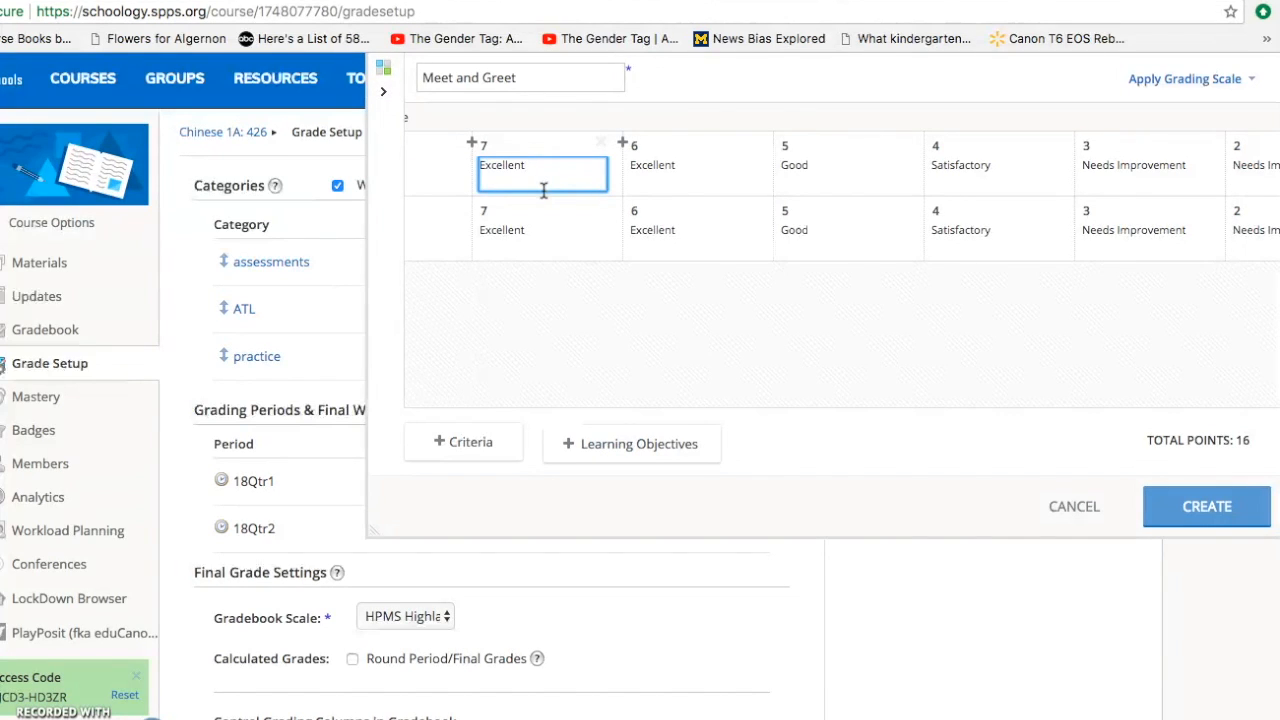
scroll(543, 190, "left", 2)
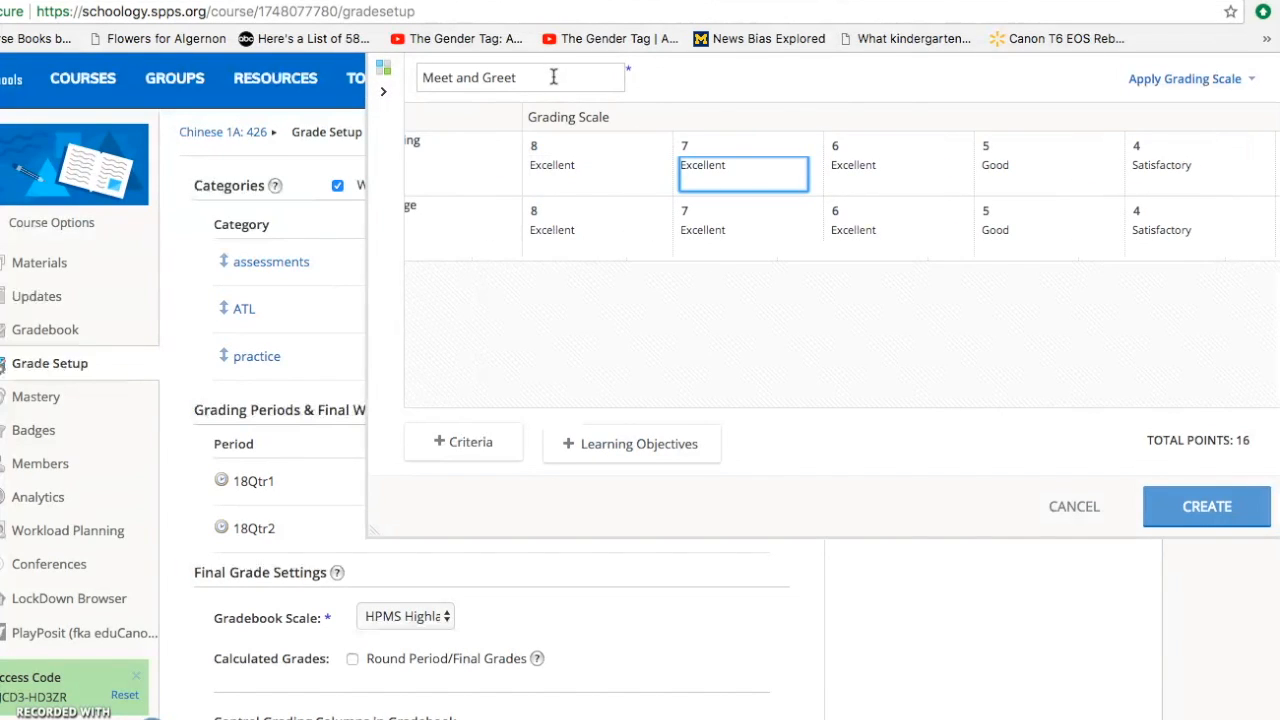
left_click(1207, 507)
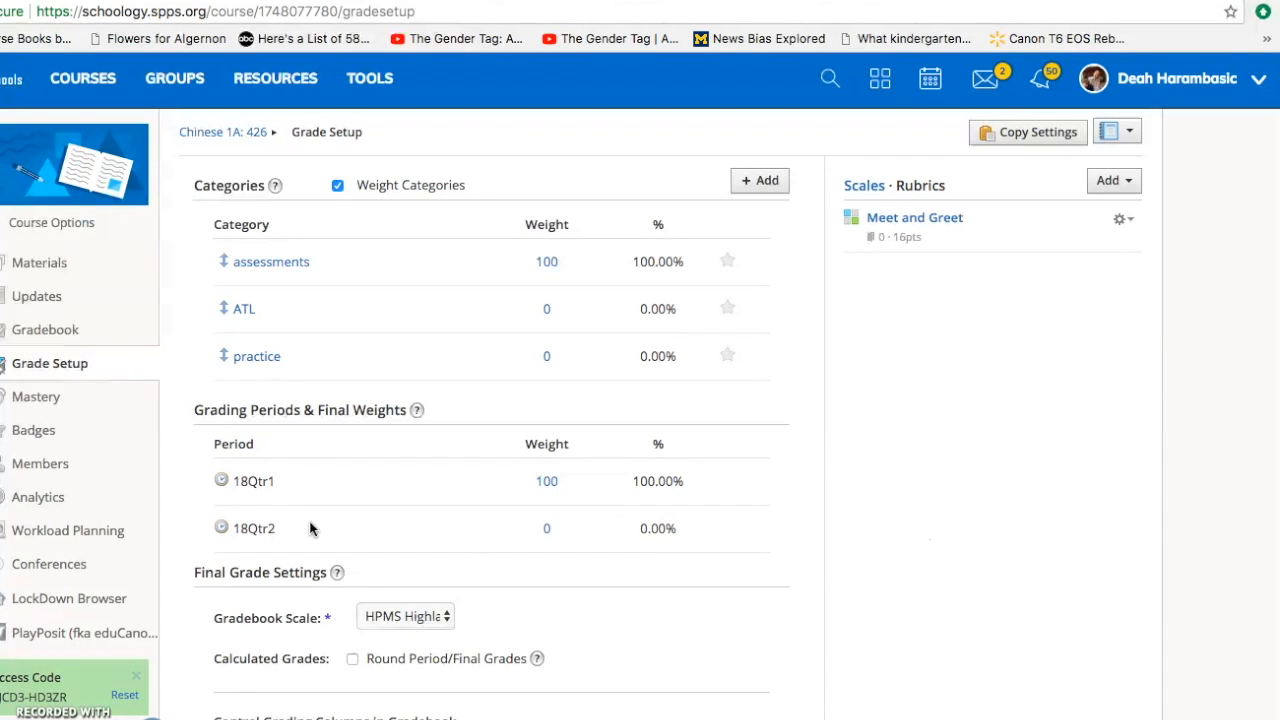
- Open the gradebook scale list and review the HPMS Highland Middle School MYP scale choice
left_click(777, 192)
left_click(437, 620)
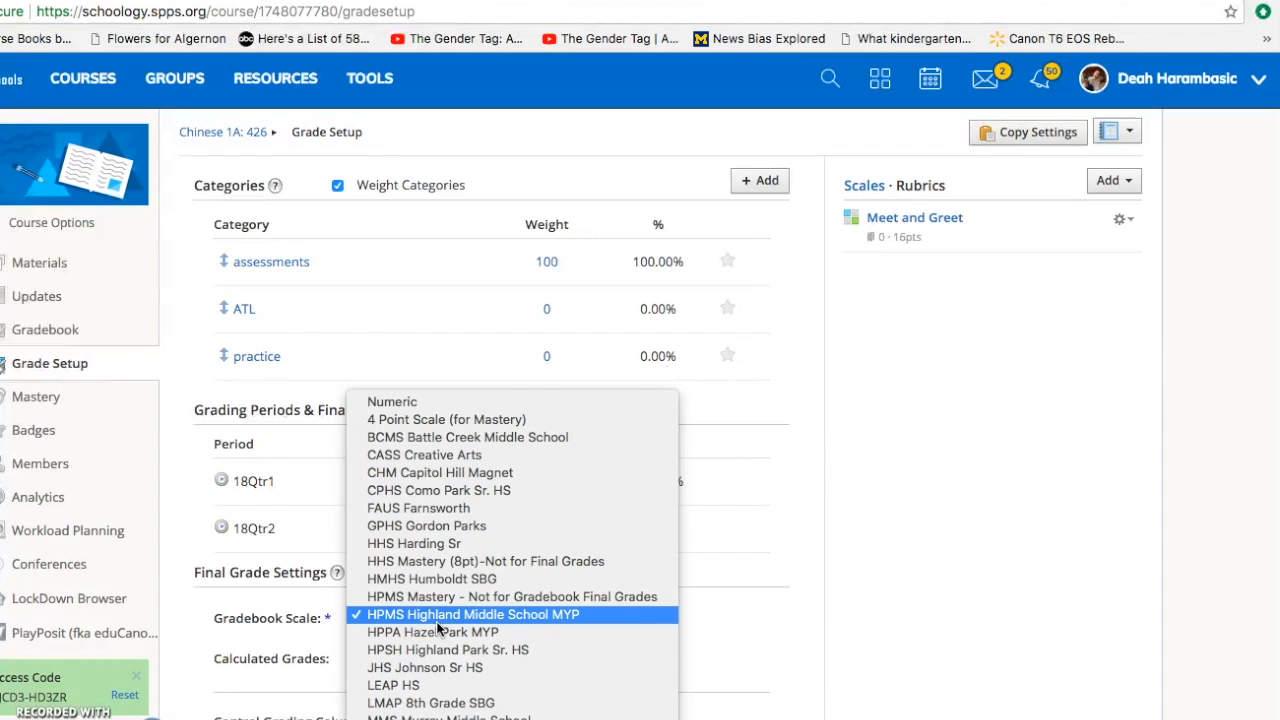
left_click(469, 616)
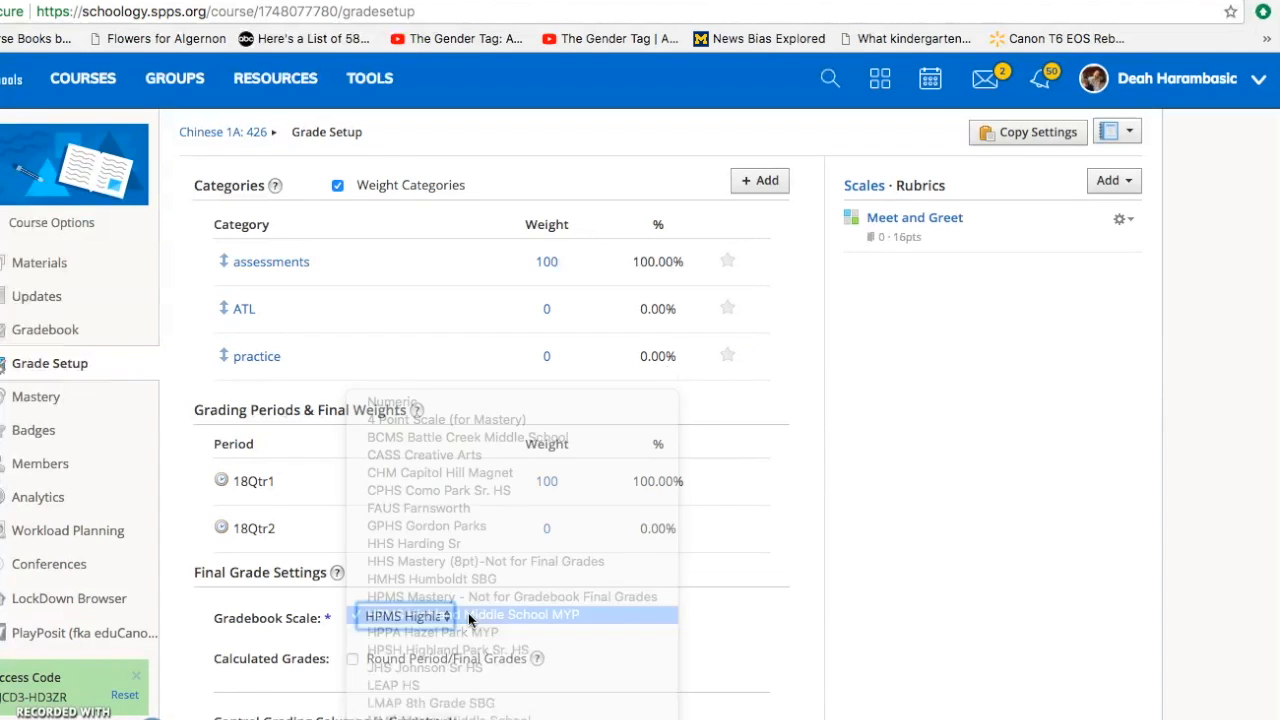
left_click(637, 668)
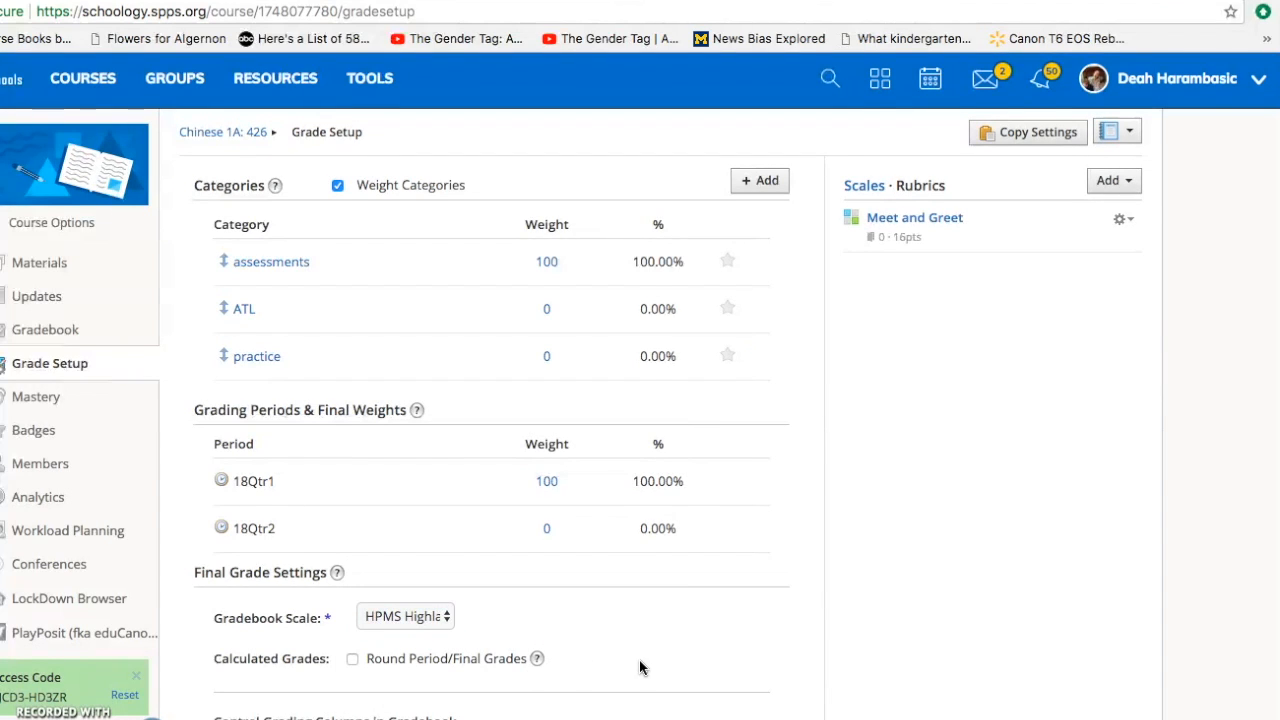
scroll(640, 668, "down", 1)
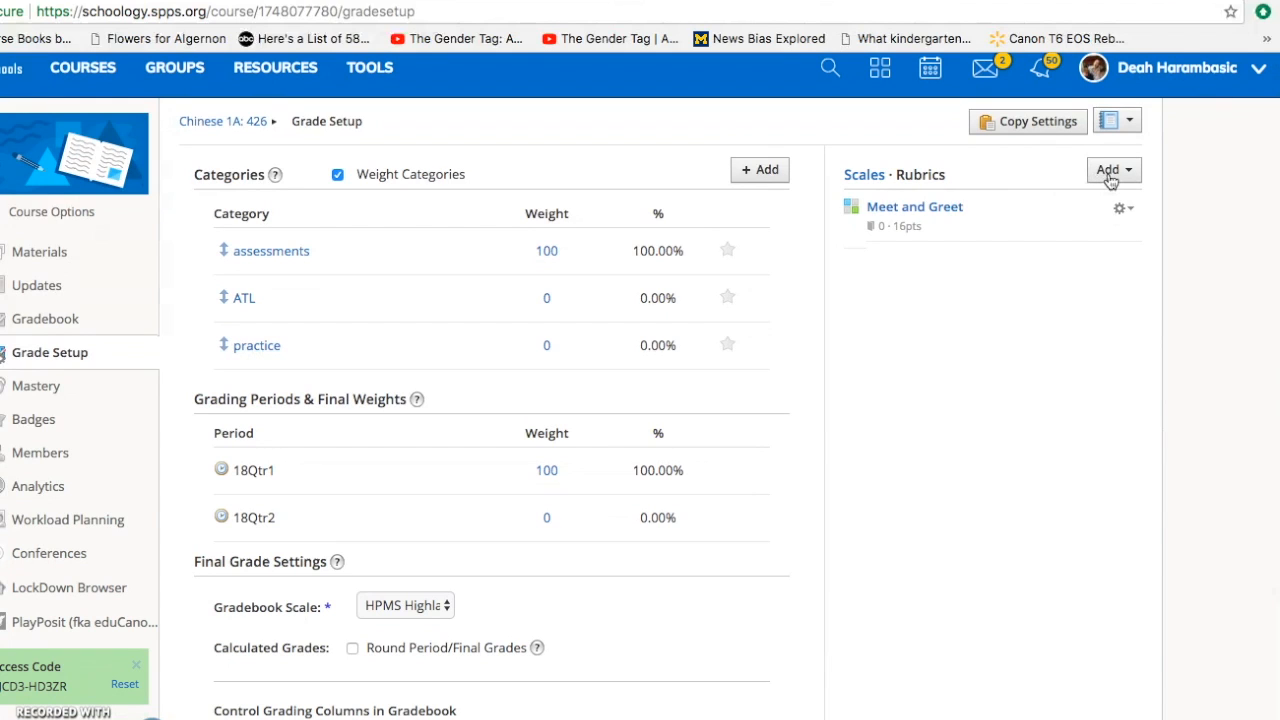